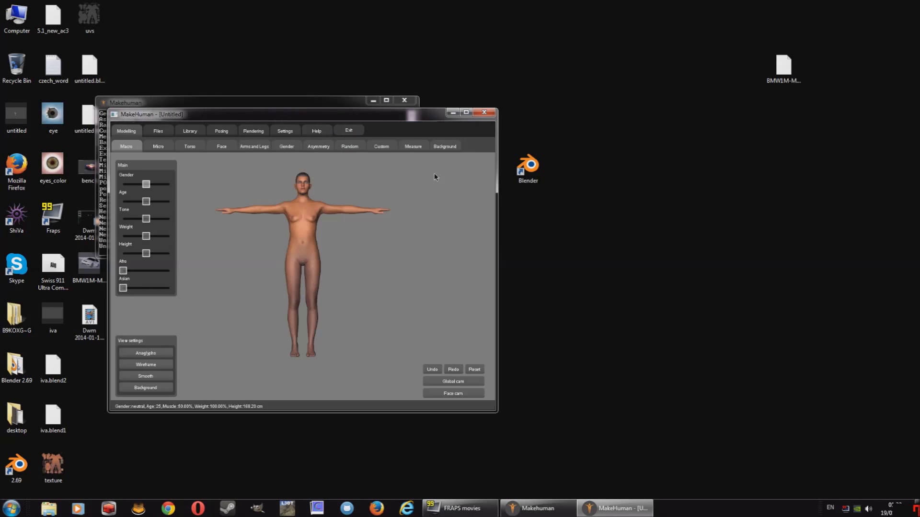
# Maximize the MakeHuman window so the default figure fills the screen.
pyautogui.click(466, 113)
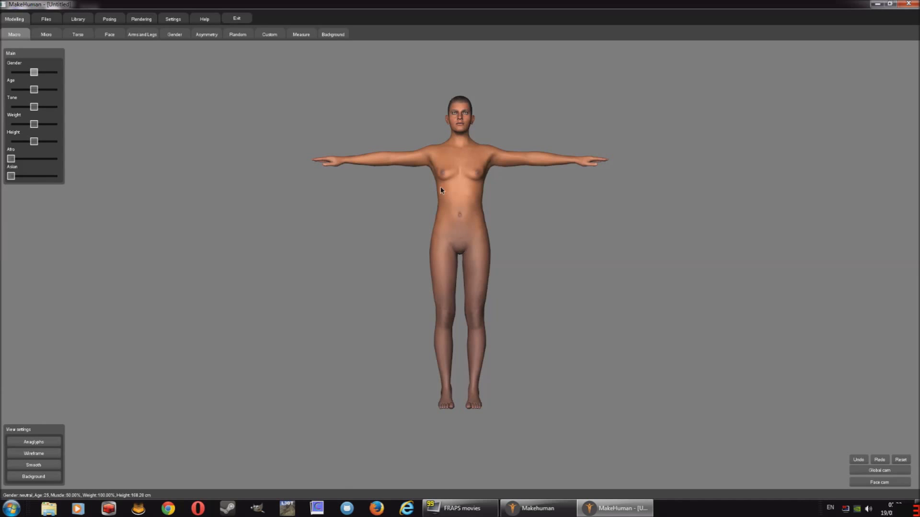
# Turn the figure to a side profile and drag the Macro Gender slider fully to male.
pyautogui.moveTo(514, 197); pyautogui.dragTo(522, 206, button='right')
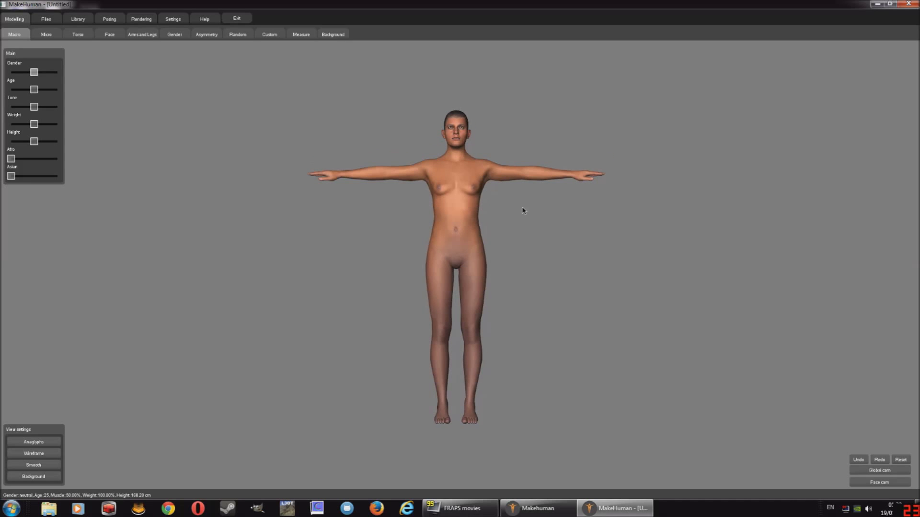
pyautogui.moveTo(454, 230); pyautogui.dragTo(469, 208)
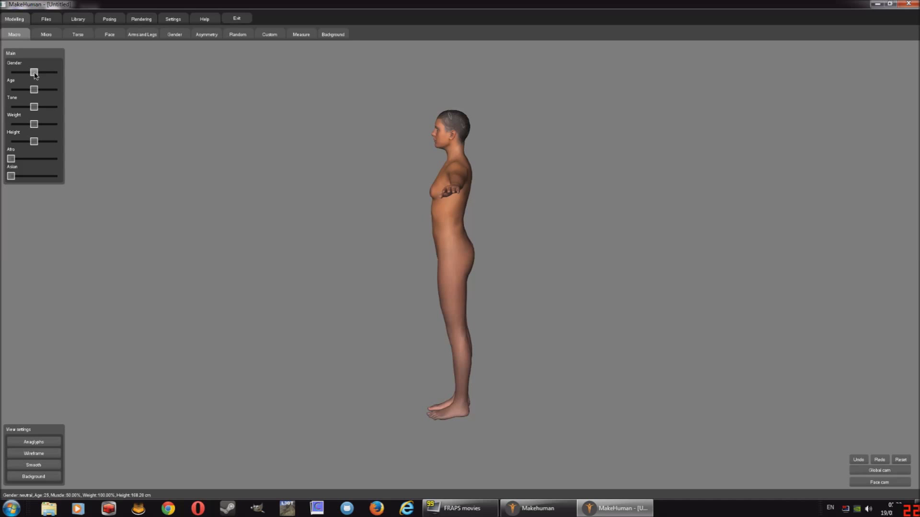
pyautogui.moveTo(35, 74); pyautogui.dragTo(41, 75)
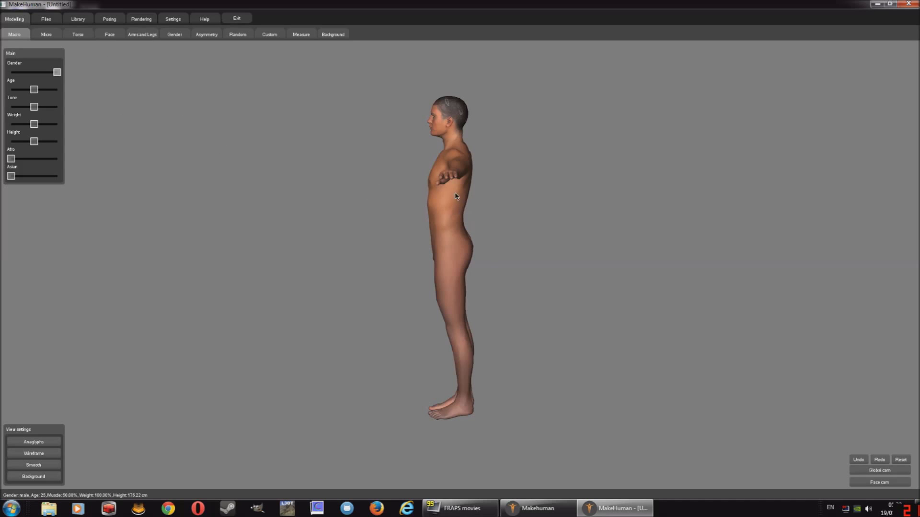
# Dress the figure in the basic_costume outfit from Library > Clothes and turn it toward the front.
pyautogui.click(78, 20)
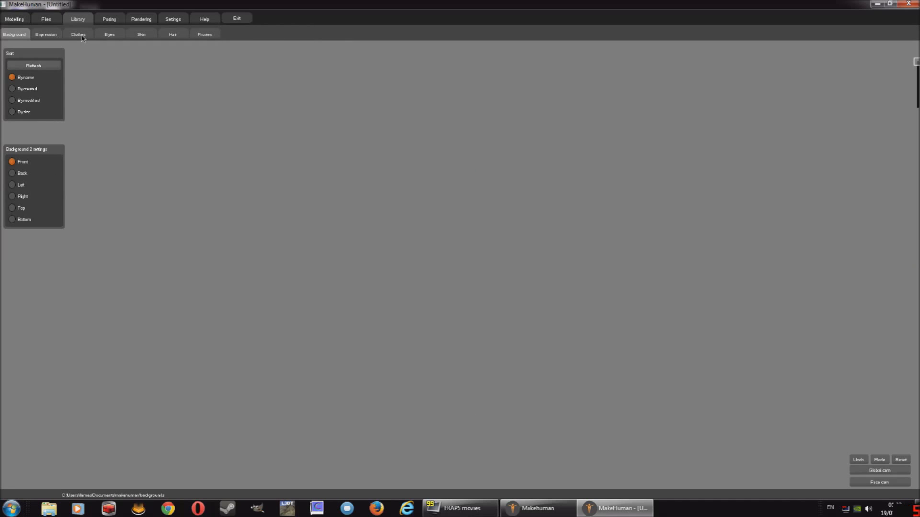
pyautogui.click(80, 35)
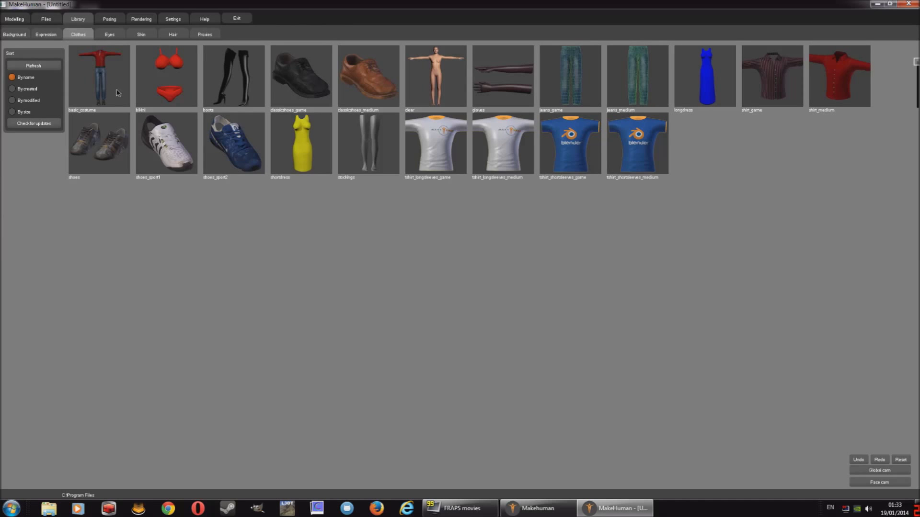
pyautogui.click(101, 78)
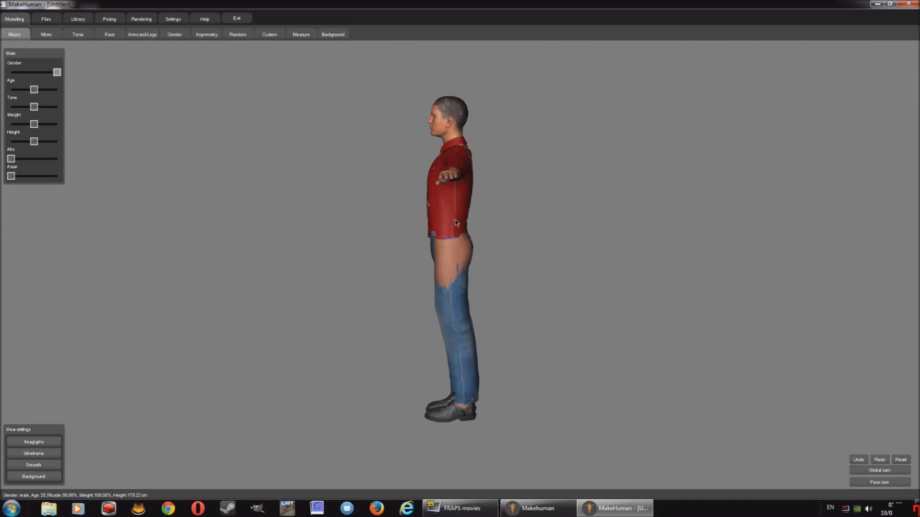
pyautogui.moveTo(457, 222); pyautogui.dragTo(503, 230)
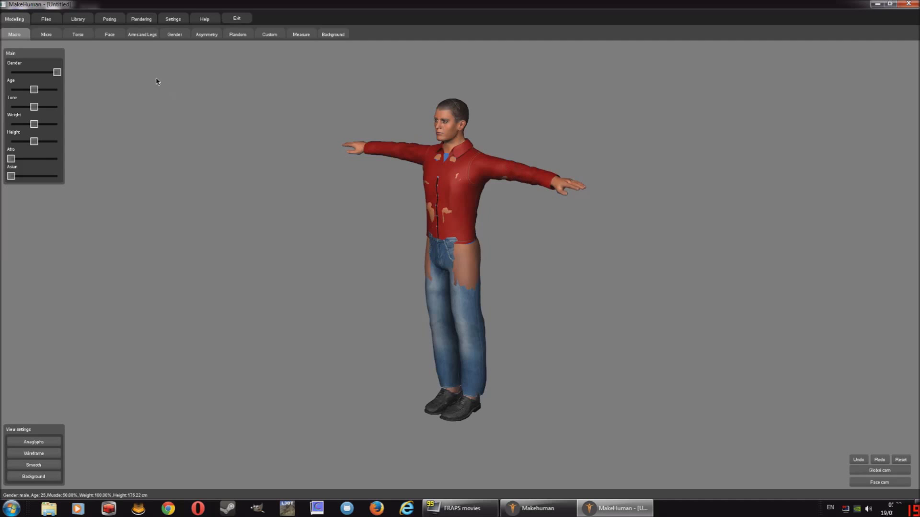
# Export the clothed figure as Collada (dae) named man_v1 and dismiss the confirmation.
pyautogui.click(46, 18)
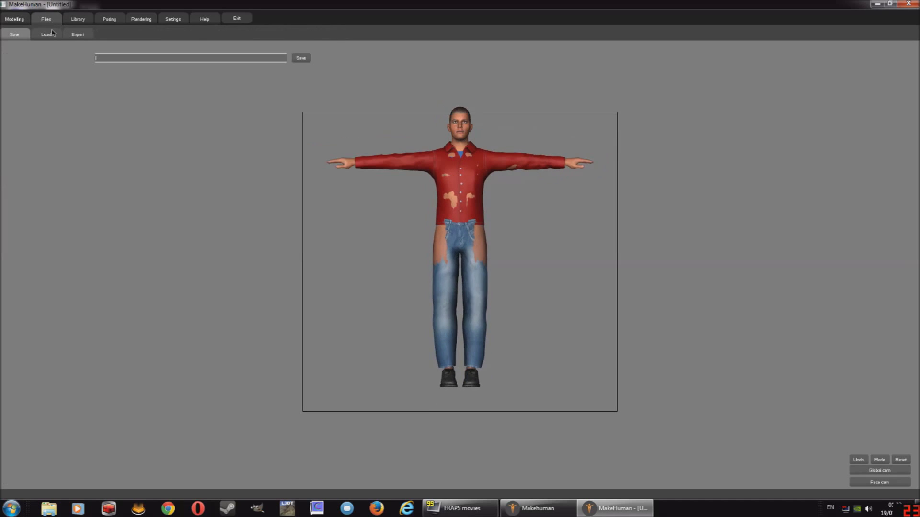
pyautogui.click(77, 35)
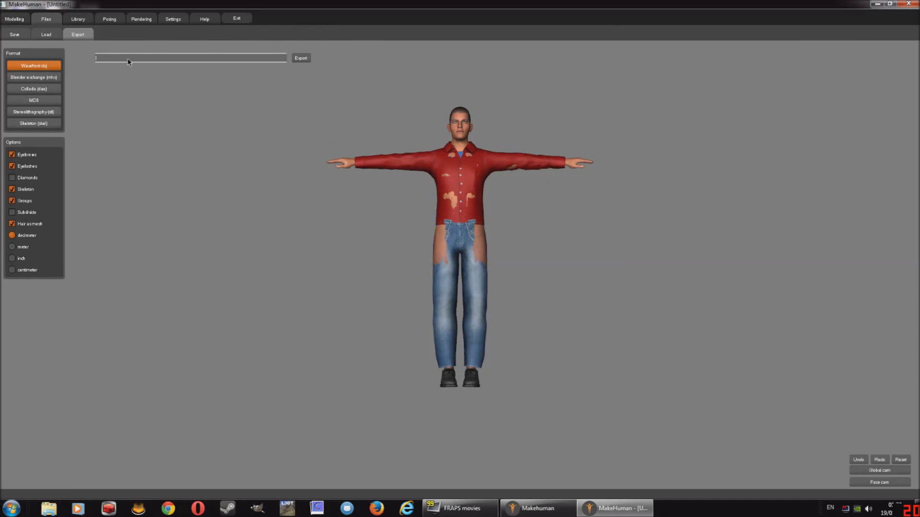
pyautogui.click(128, 59)
pyautogui.write('man_v1')
pyautogui.click(51, 90)
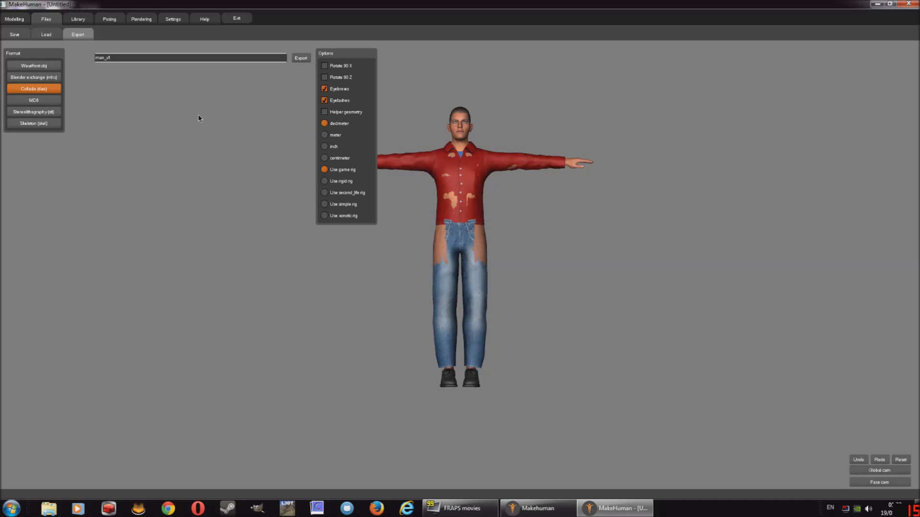
pyautogui.click(301, 60)
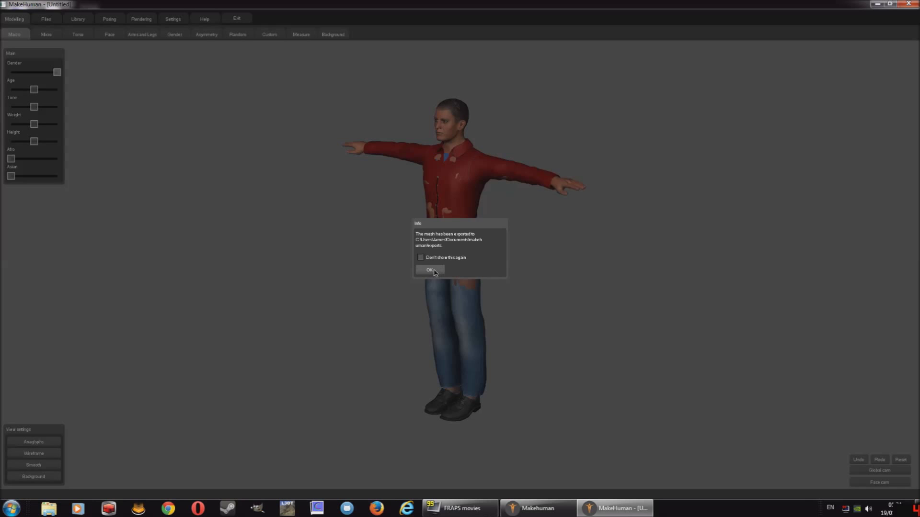
pyautogui.click(431, 270)
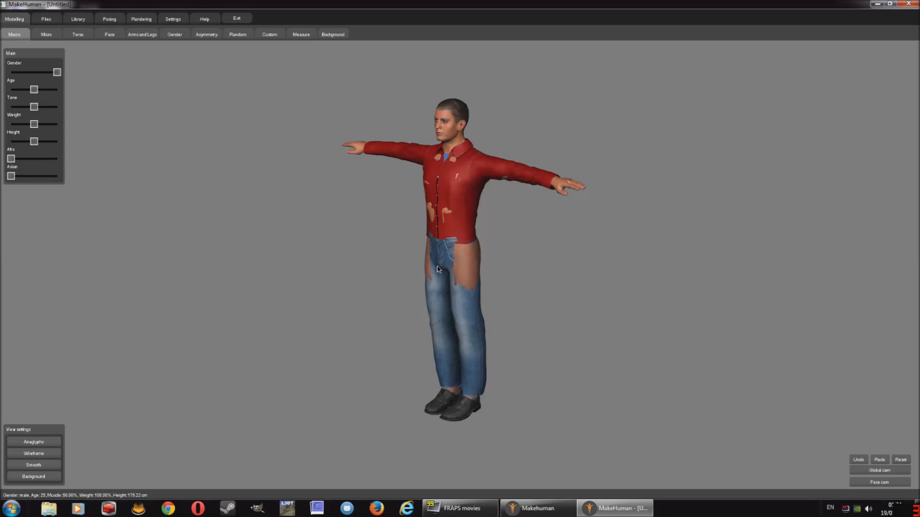
# Quit MakeHuman without saving and launch blender.exe from the Blender 2.69 folder.
pyautogui.click(910, 5)
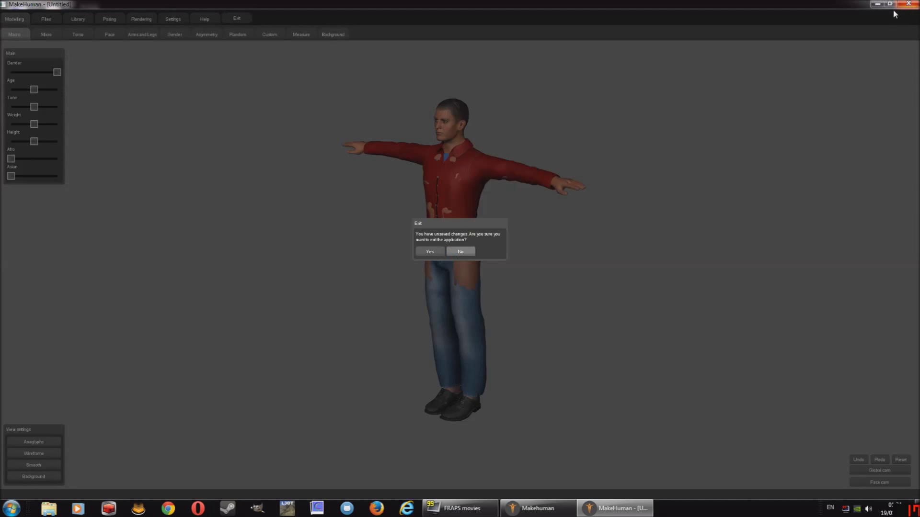
pyautogui.click(432, 254)
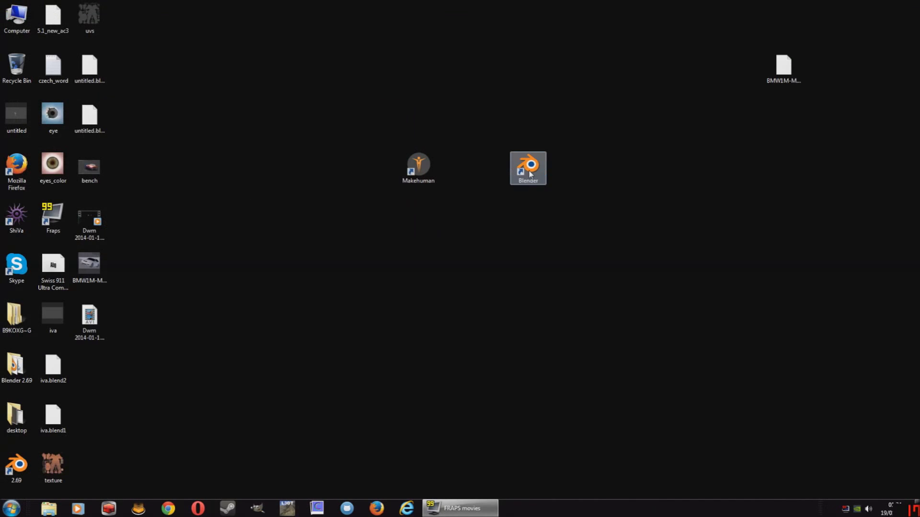
pyautogui.click(529, 171)
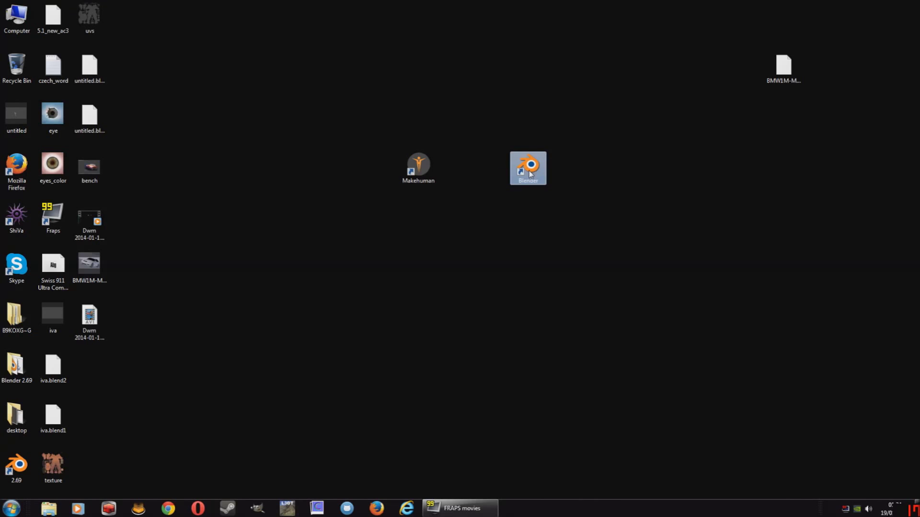
pyautogui.doubleClick(18, 366)
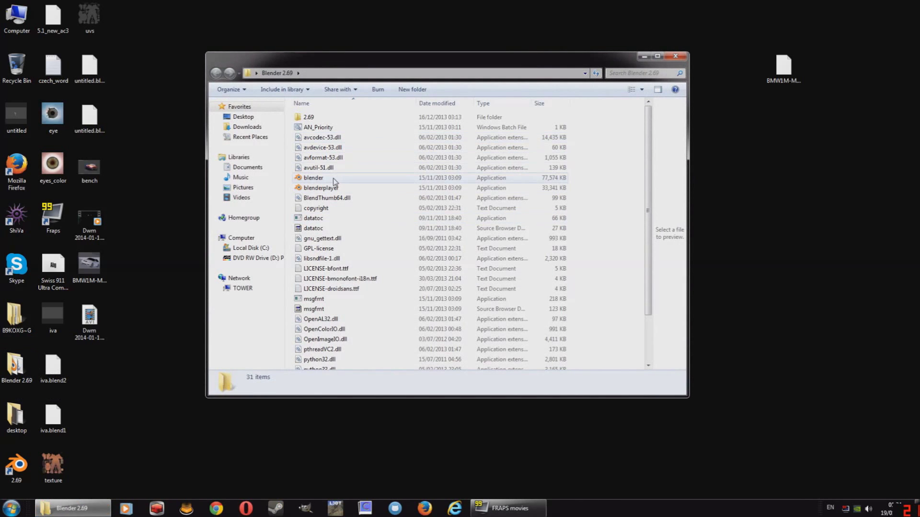
pyautogui.doubleClick(332, 179)
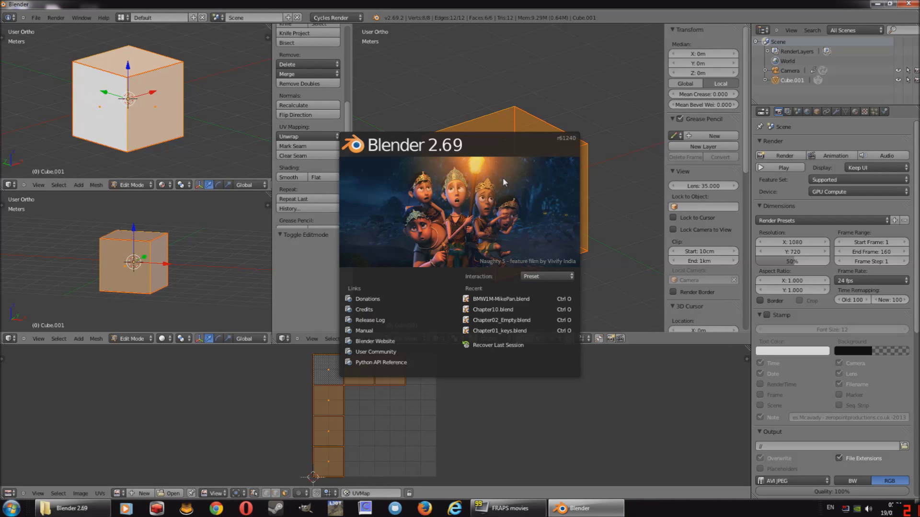
# Dismiss the splash screen and delete the default cube in Object Mode.
pyautogui.click(525, 89)
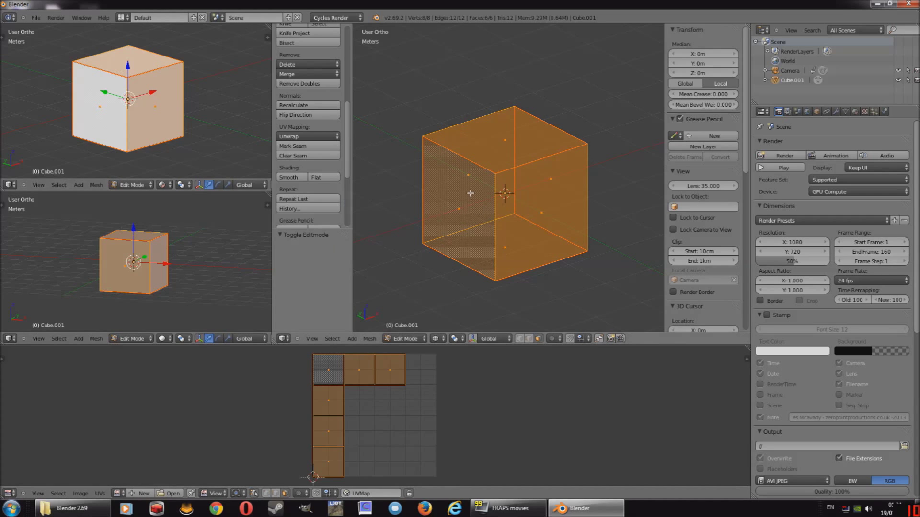
pyautogui.scroll(-2, 470, 193)
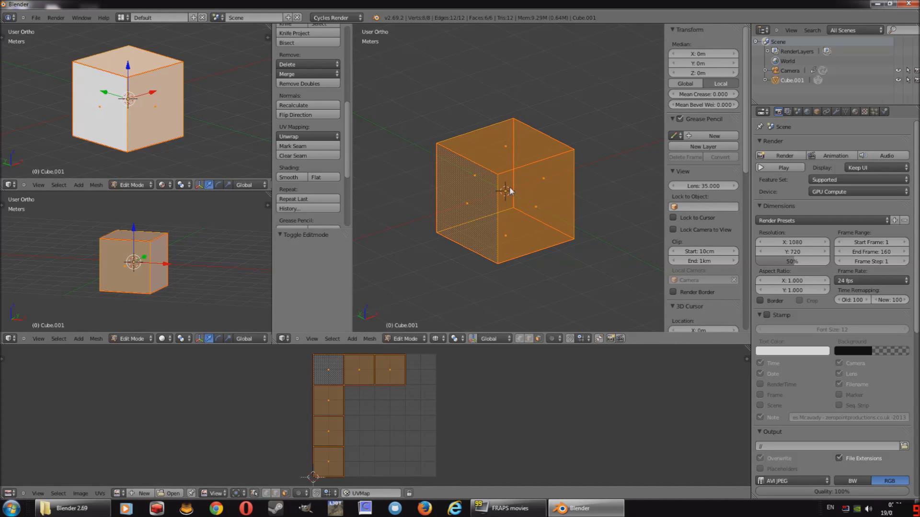
pyautogui.press('Tab')
pyautogui.press('x')
pyautogui.click(510, 189)
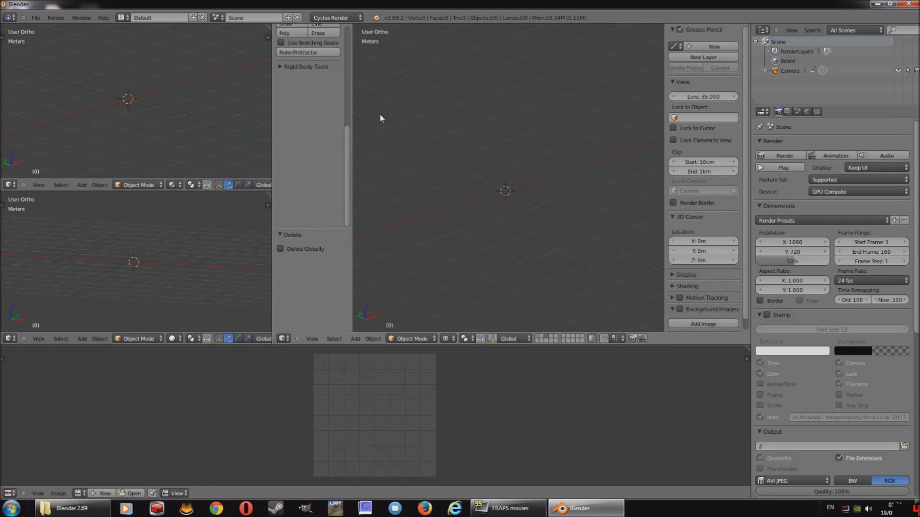
pyautogui.click(36, 18)
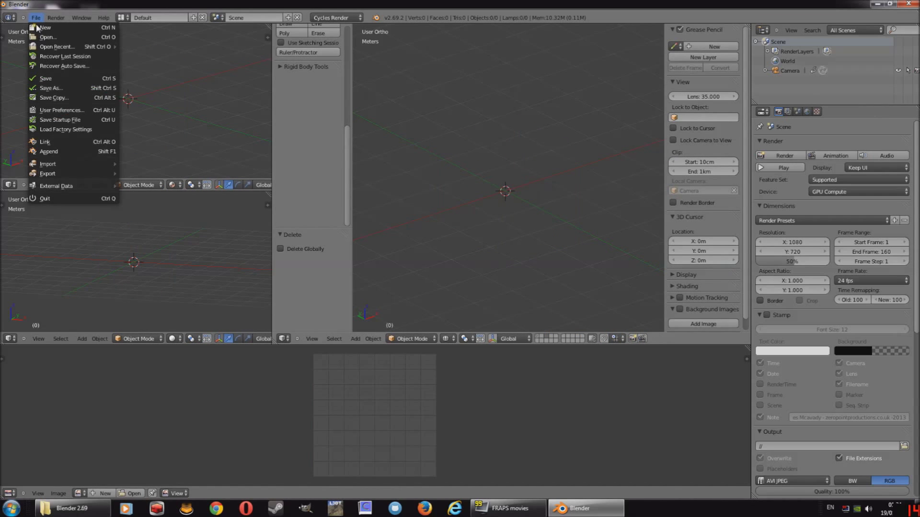
# Import man_v1.dae from Documents\makehuman\exports\man_v1 as a Collada model.
pyautogui.moveTo(88, 167)
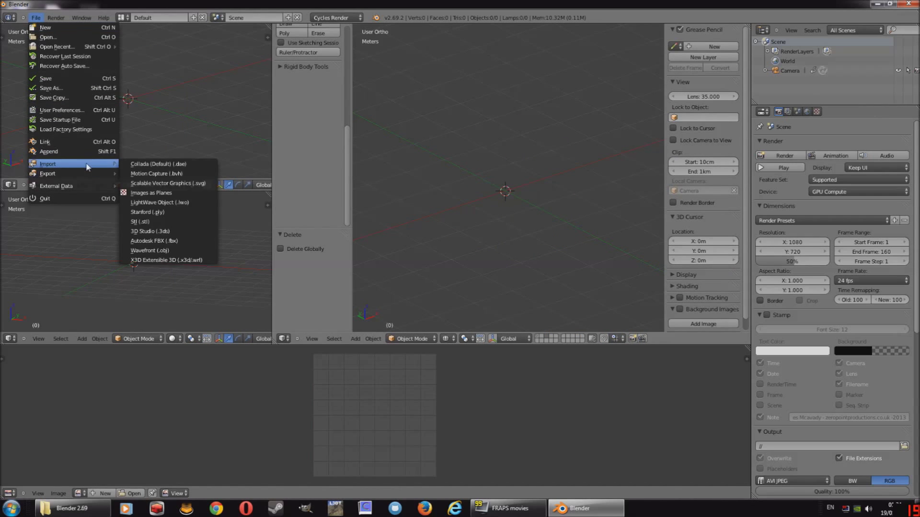
pyautogui.click(163, 163)
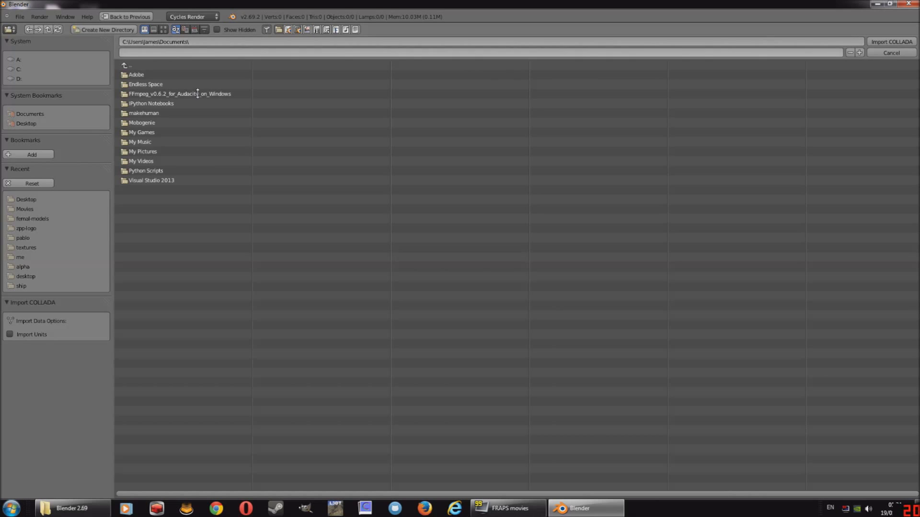
pyautogui.click(156, 114)
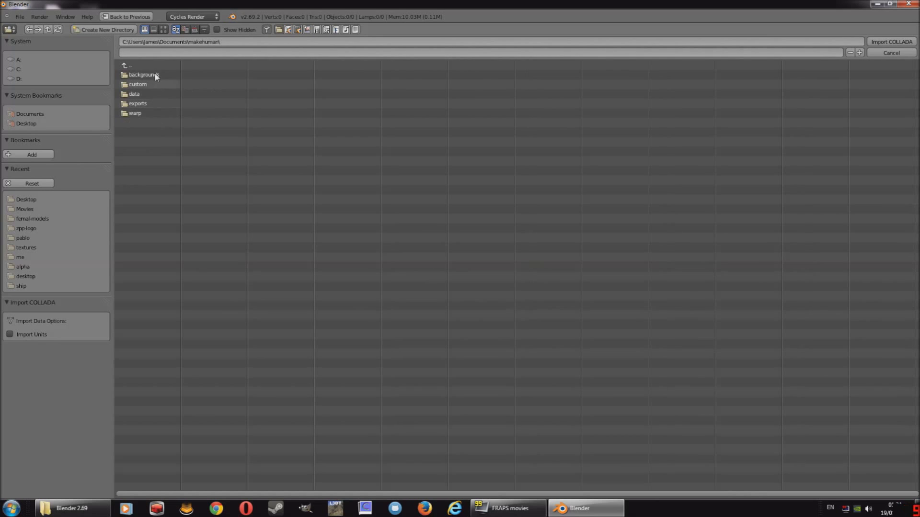
pyautogui.click(153, 103)
pyautogui.click(151, 94)
pyautogui.click(155, 84)
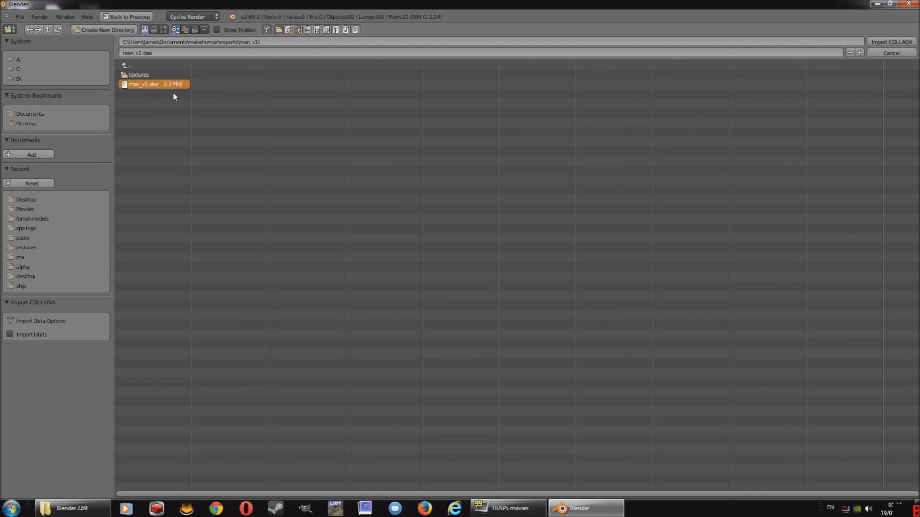
pyautogui.click(887, 42)
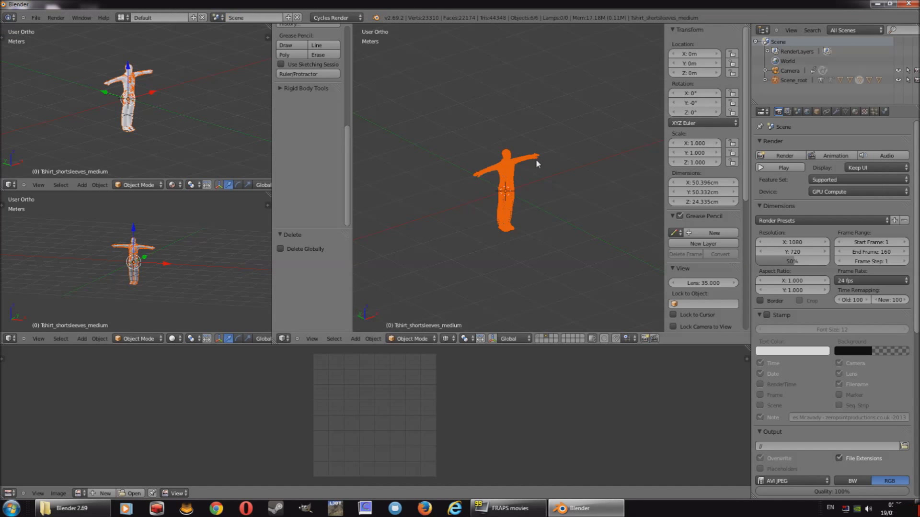
# Zoom to a three-quarter solid view of the grey model, toggle Edit Mode, and select Scene_root.
pyautogui.scroll(8, 527, 168)
pyautogui.moveTo(532, 196); pyautogui.dragTo(538, 227, button='middle')
pyautogui.press('z')
pyautogui.scroll(-2, 538, 228)
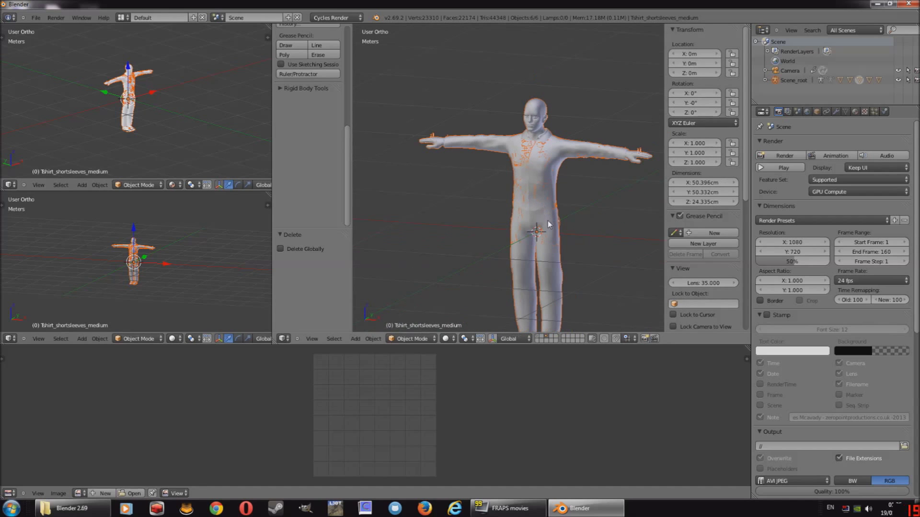
pyautogui.keyDown('shift'); pyautogui.moveTo(539, 251); pyautogui.dragTo(527, 205, button='middle'); pyautogui.keyUp('shift')
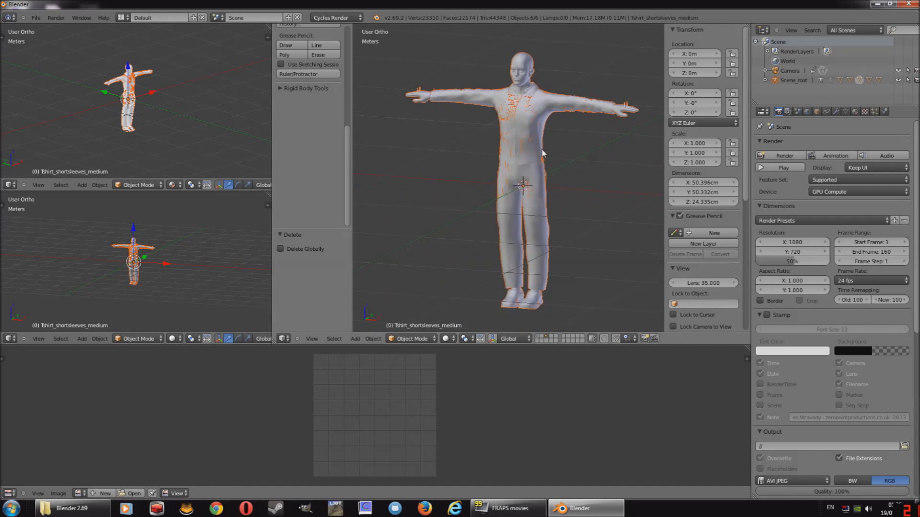
pyautogui.moveTo(543, 153); pyautogui.dragTo(504, 160, button='middle')
pyautogui.scroll(2, 556, 134)
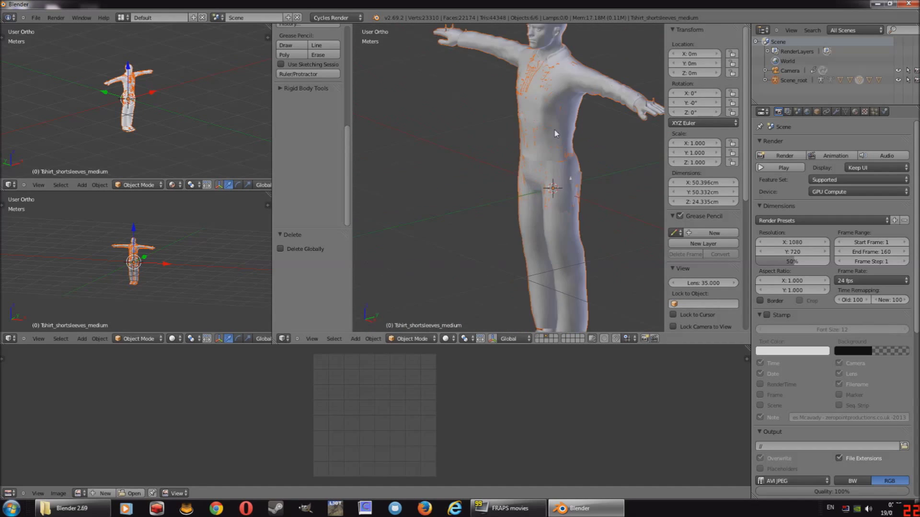
pyautogui.keyDown('shift'); pyautogui.moveTo(555, 134); pyautogui.dragTo(505, 197, button='middle'); pyautogui.keyUp('shift')
pyautogui.scroll(1, 505, 196)
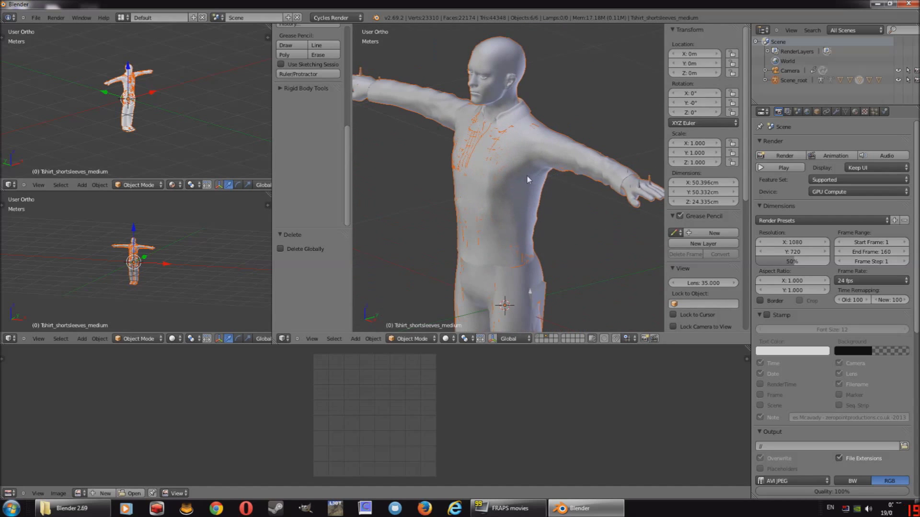
pyautogui.press('Tab')
pyautogui.press('Tab')
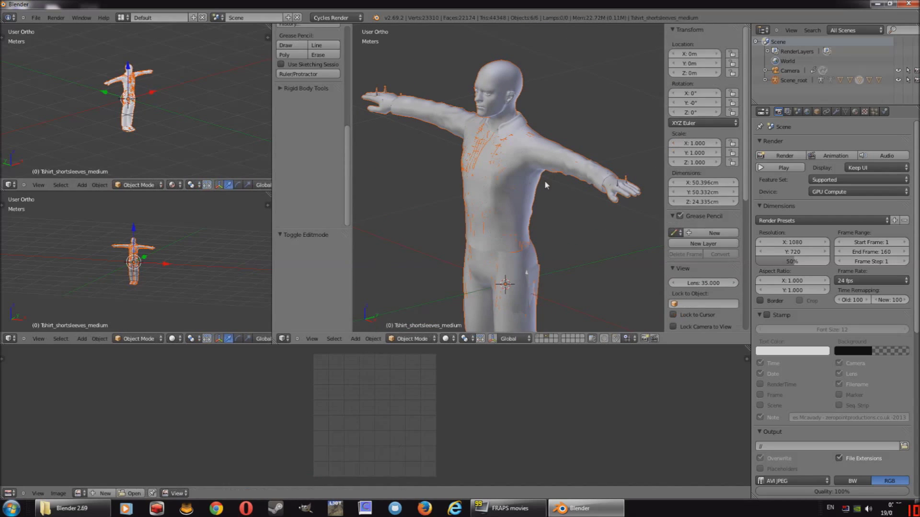
pyautogui.rightClick(625, 182)
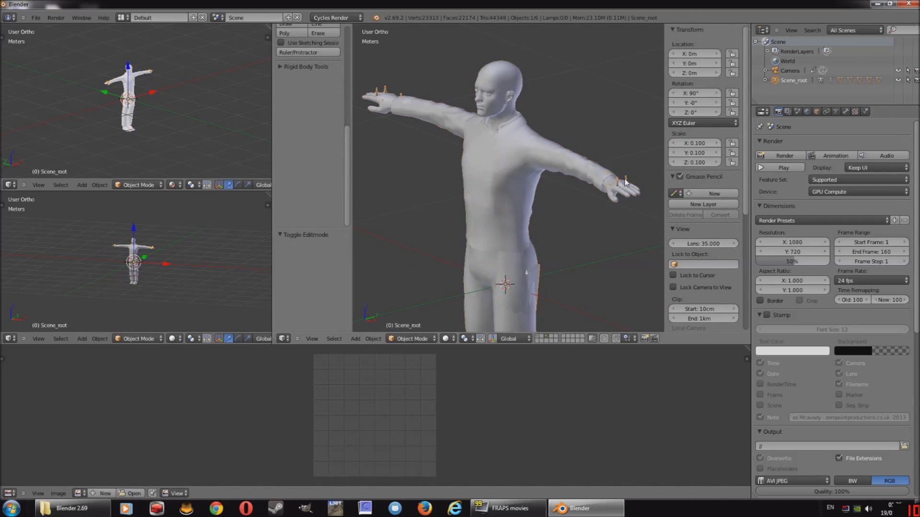
# Switch to wireframe, orbit the main view to the figure's side, and heighten the top-left view.
pyautogui.press('z')
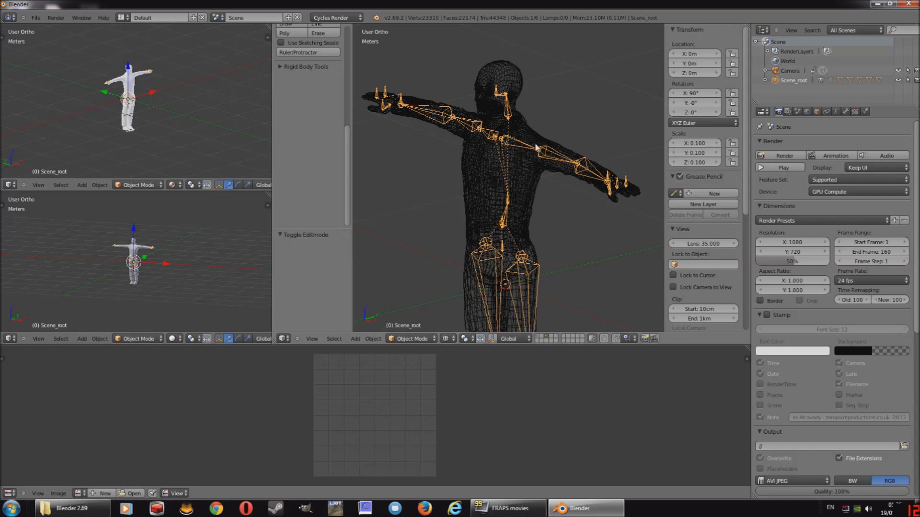
pyautogui.scroll(-3, 511, 220)
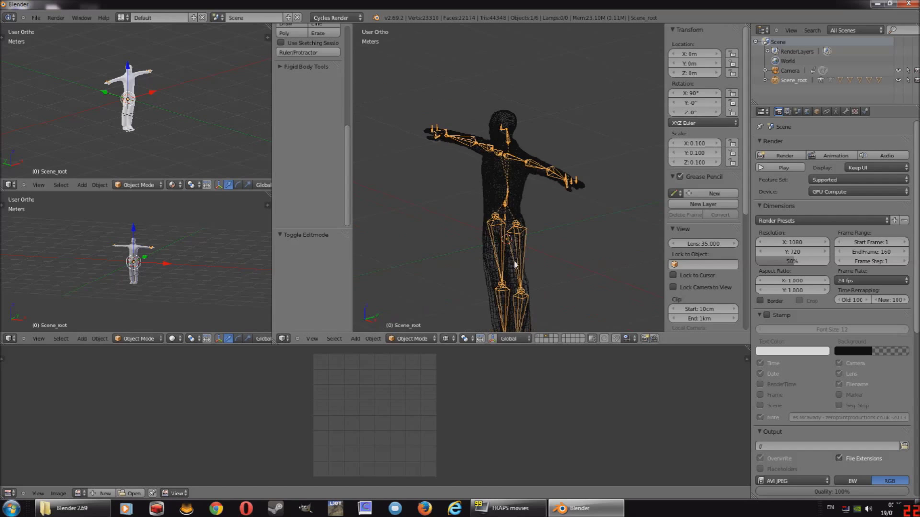
pyautogui.moveTo(533, 263); pyautogui.dragTo(530, 191, button='middle')
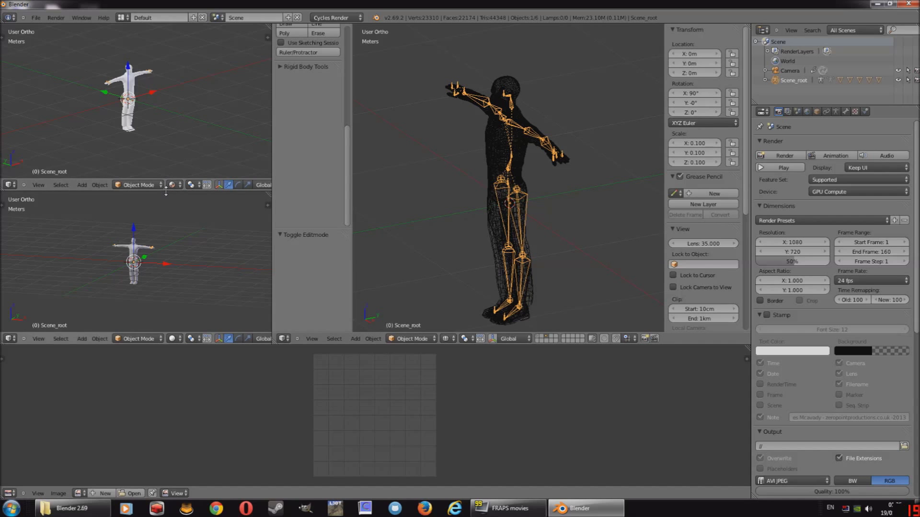
pyautogui.moveTo(165, 191); pyautogui.dragTo(166, 218)
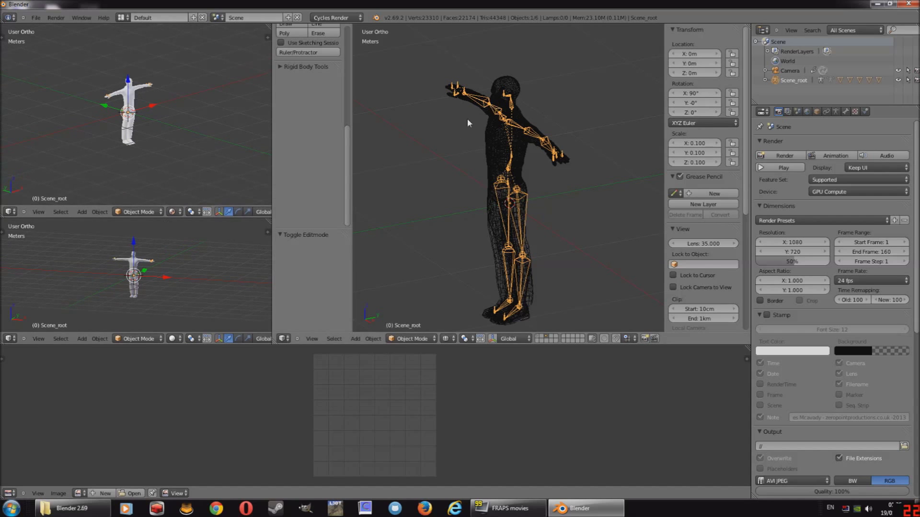
# Select the man_v1 body mesh and enlarge and zoom the top-left view of the man.
pyautogui.rightClick(504, 82)
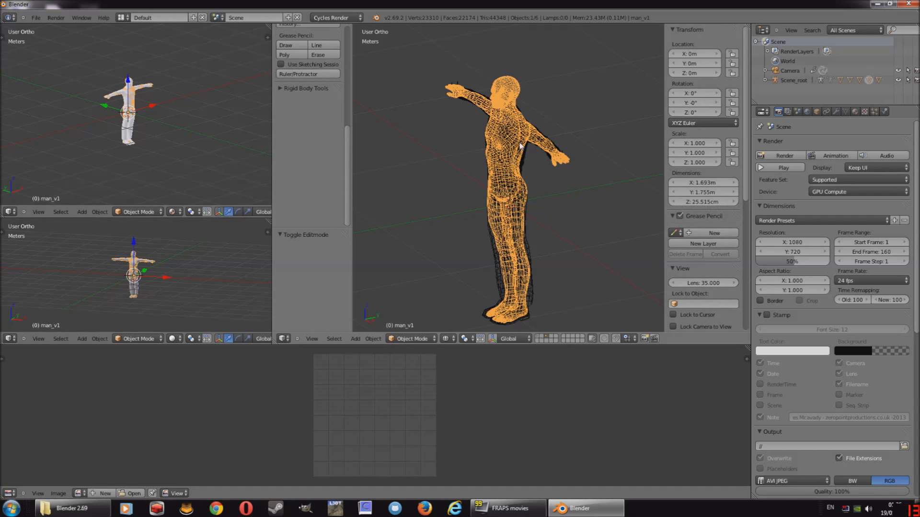
pyautogui.scroll(3, 133, 130)
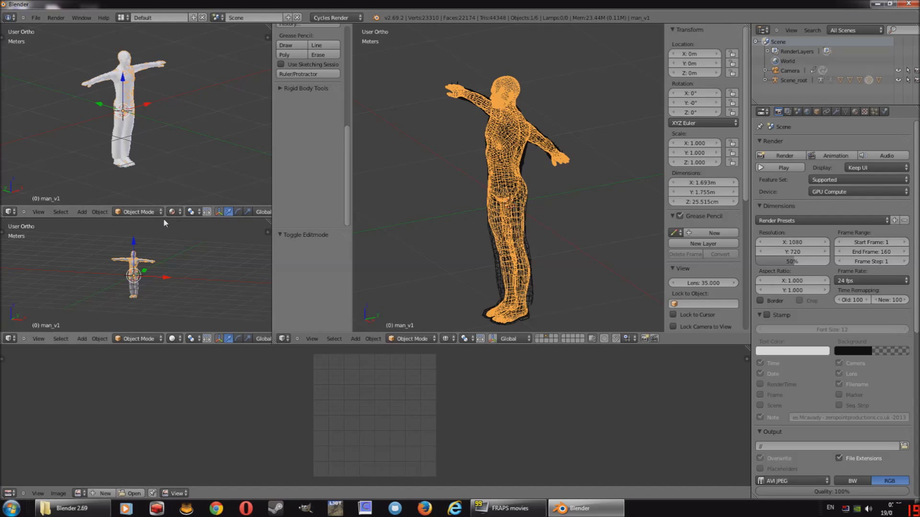
pyautogui.moveTo(163, 217); pyautogui.dragTo(162, 267)
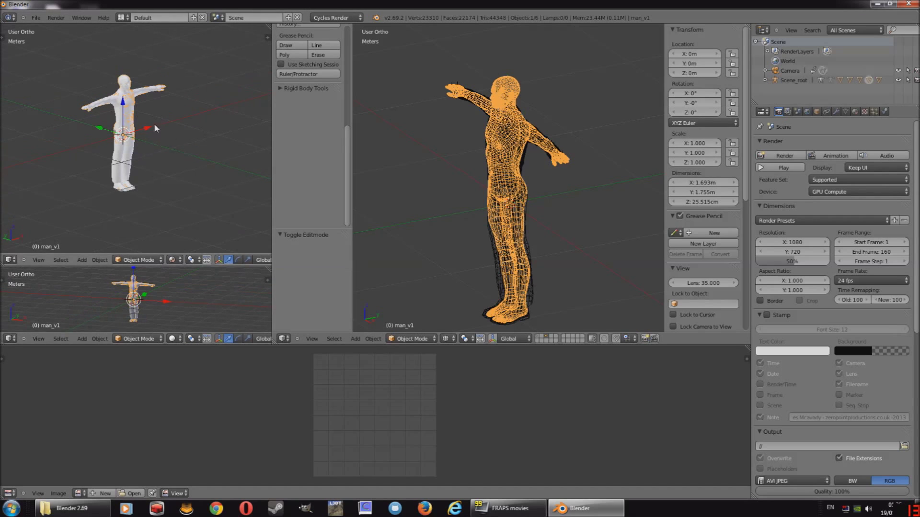
pyautogui.scroll(1, 154, 122)
pyautogui.scroll(2, 145, 117)
# Enable Use Nodes on the body's SkinShader material.
pyautogui.keyDown('shift'); pyautogui.moveTo(151, 137); pyautogui.dragTo(207, 131, button='middle'); pyautogui.keyUp('shift')
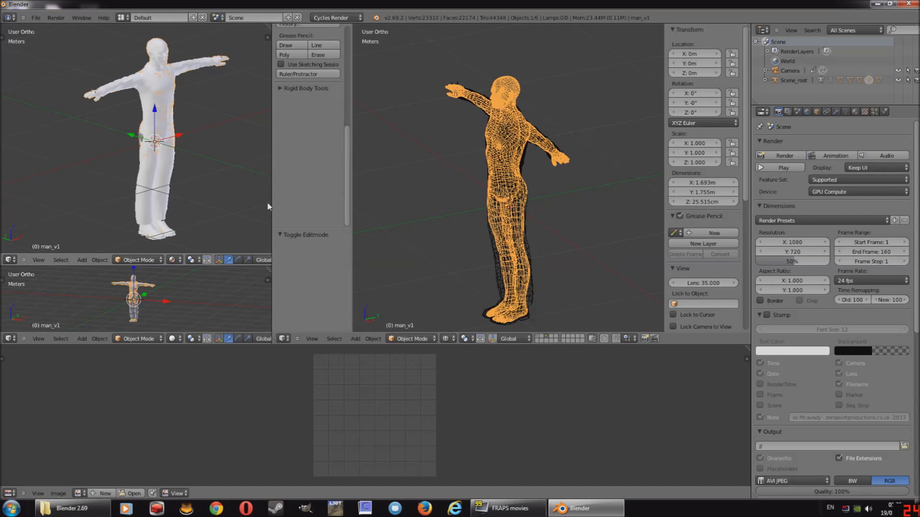
pyautogui.click(855, 112)
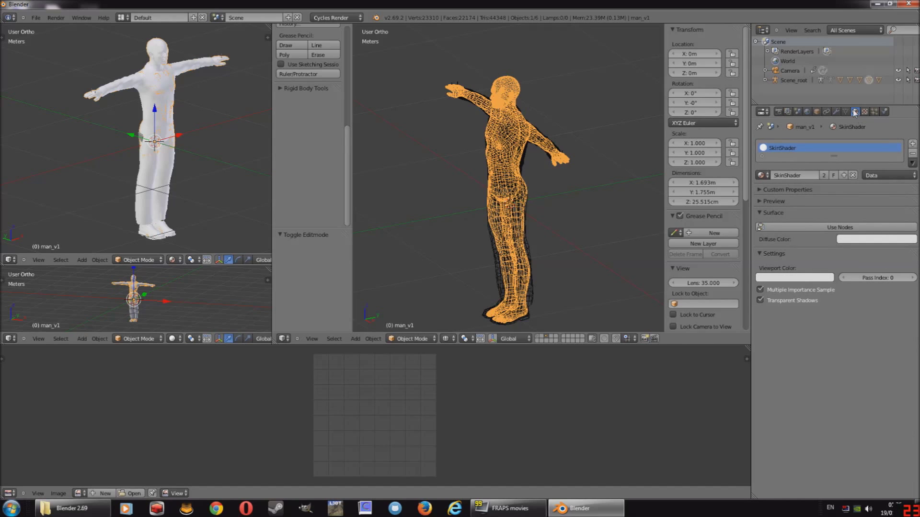
pyautogui.click(829, 229)
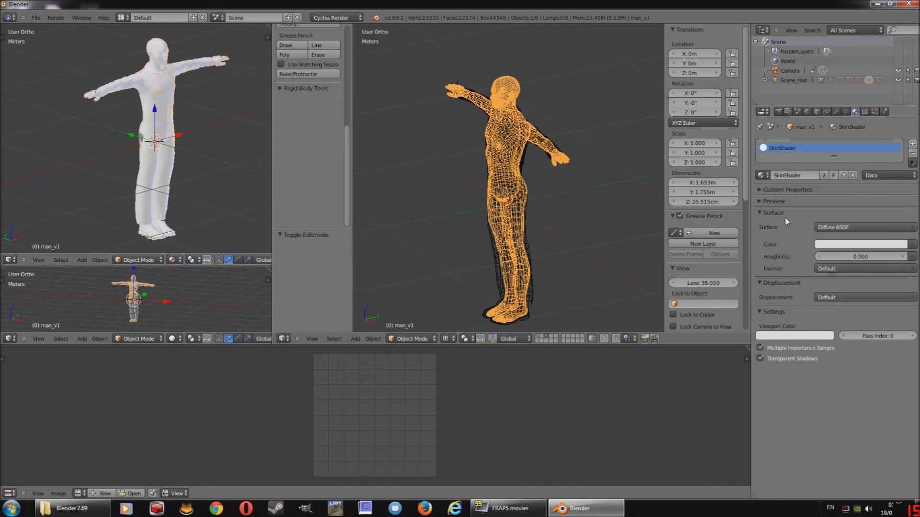
# Enable Use Nodes for the jeans material and the ClassicShoes material.
pyautogui.rightClick(139, 89)
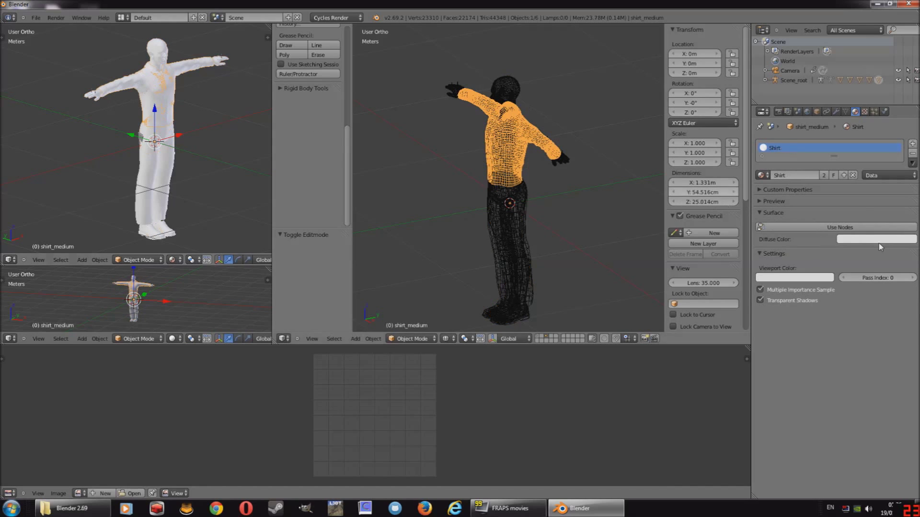
pyautogui.rightClick(516, 190)
pyautogui.click(796, 229)
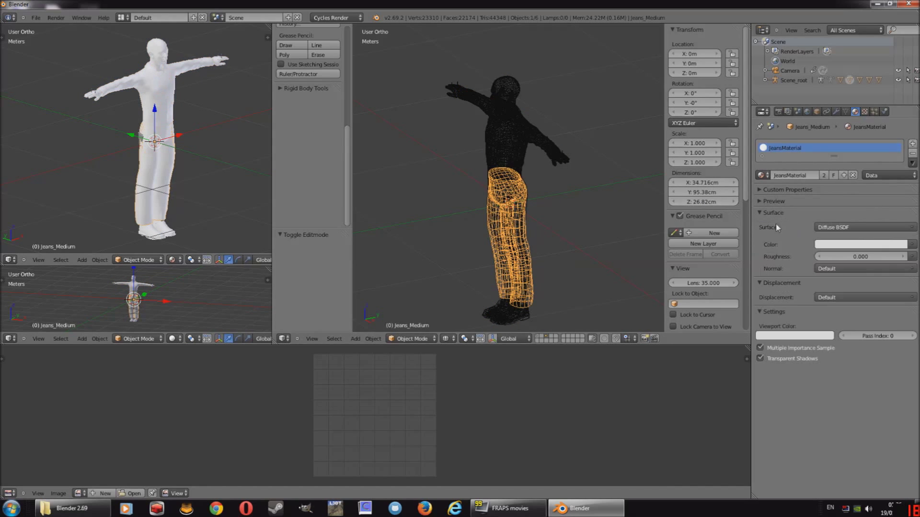
pyautogui.rightClick(516, 314)
pyautogui.rightClick(527, 314)
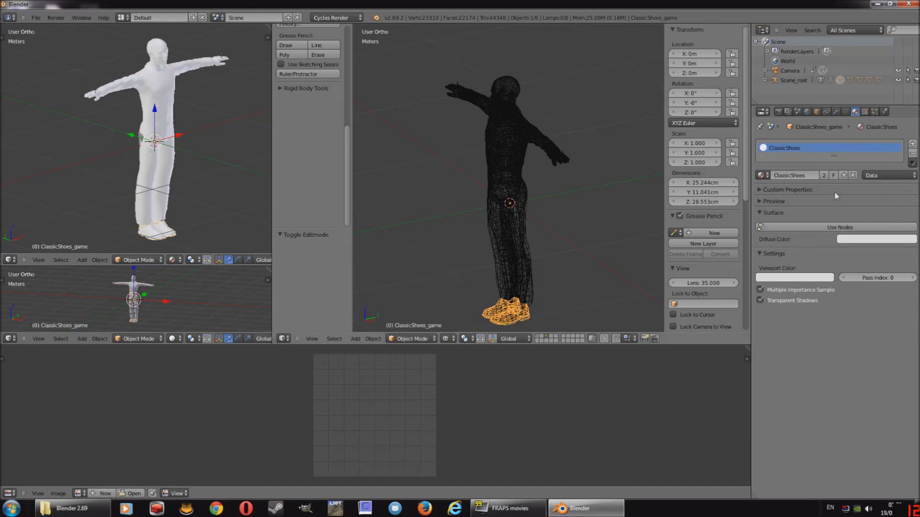
pyautogui.click(831, 228)
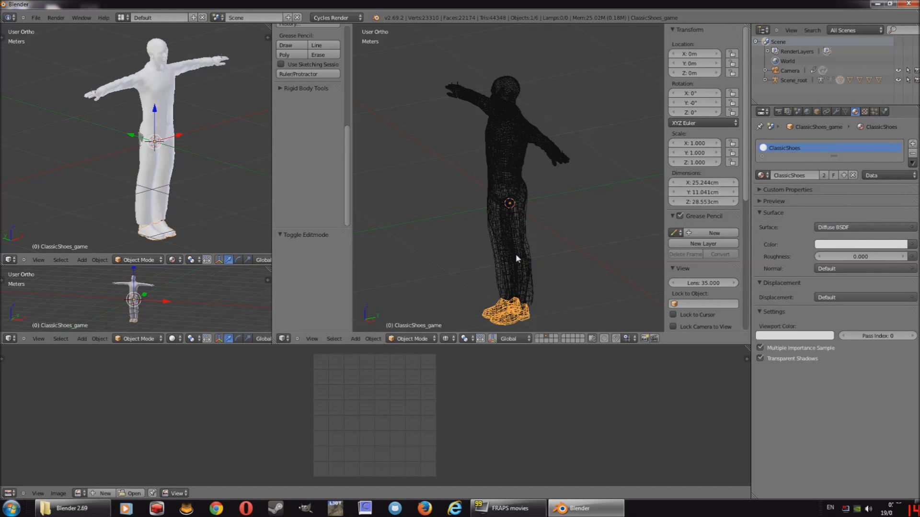
# Select the T-shirt mesh, enable Use Nodes on ShortsleeveMat, then reselect the man_v1 body.
pyautogui.rightClick(501, 132)
pyautogui.rightClick(501, 133)
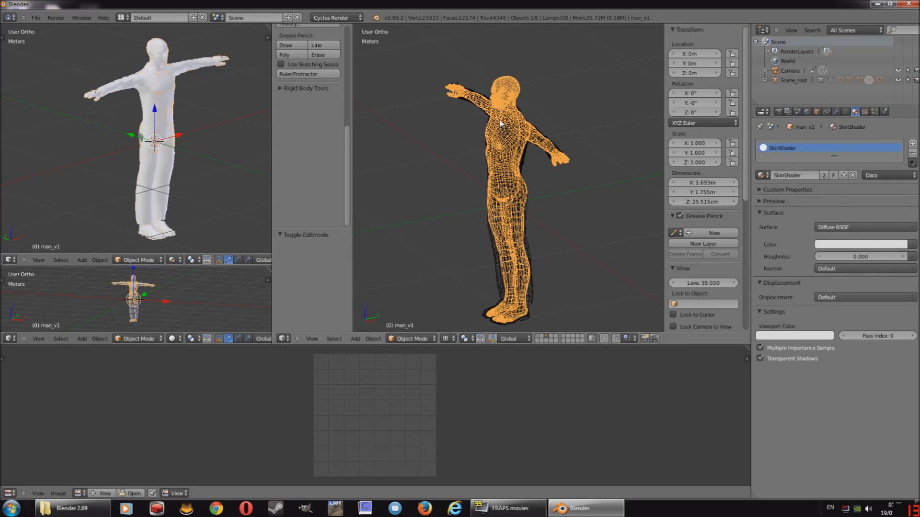
pyautogui.rightClick(498, 124)
pyautogui.rightClick(498, 125)
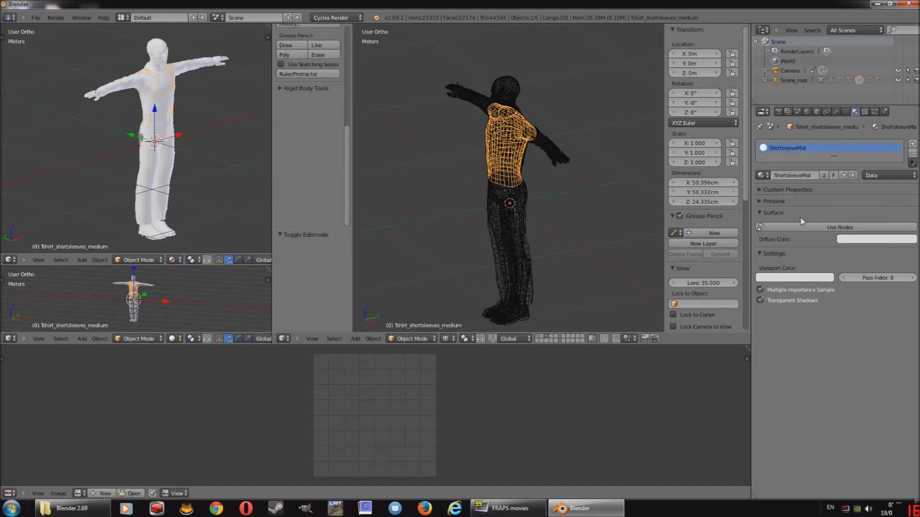
pyautogui.click(804, 226)
pyautogui.rightClick(444, 100)
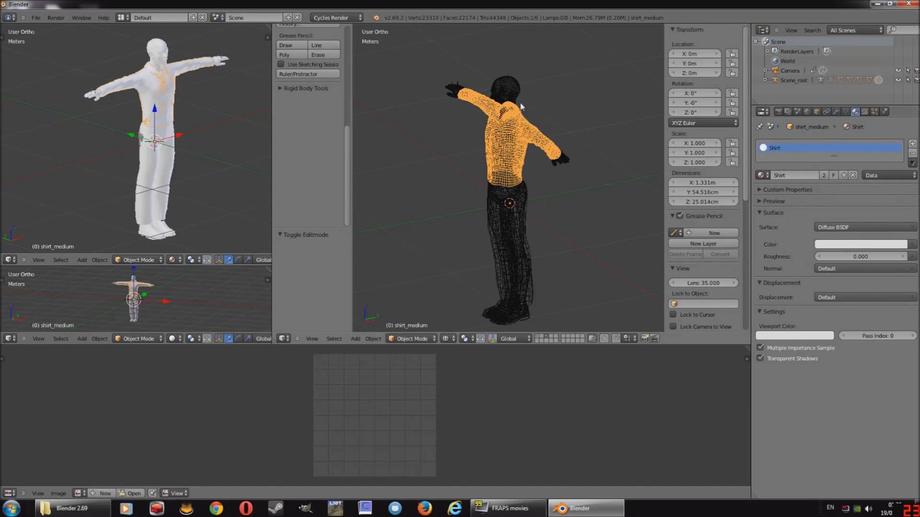
pyautogui.rightClick(513, 91)
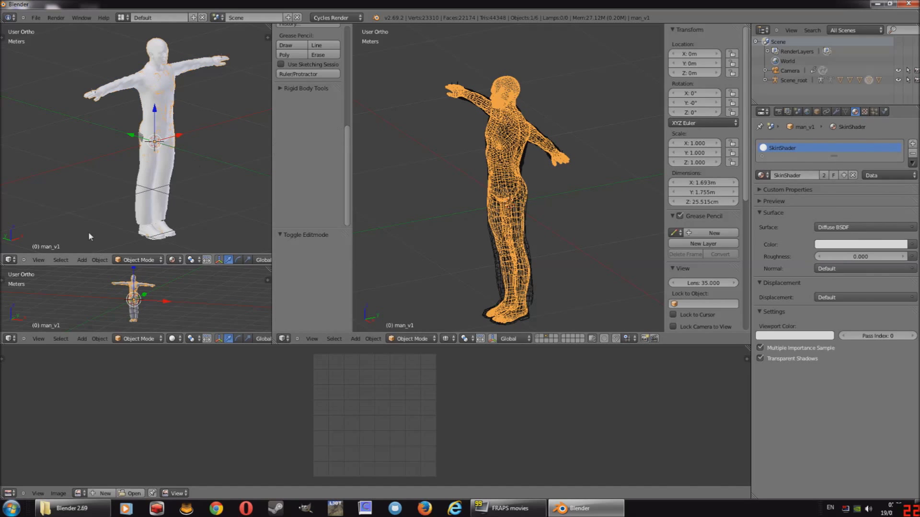
# Switch the top-left view to Rendered Cycles shading and close in on the white-shirted torso.
pyautogui.click(178, 259)
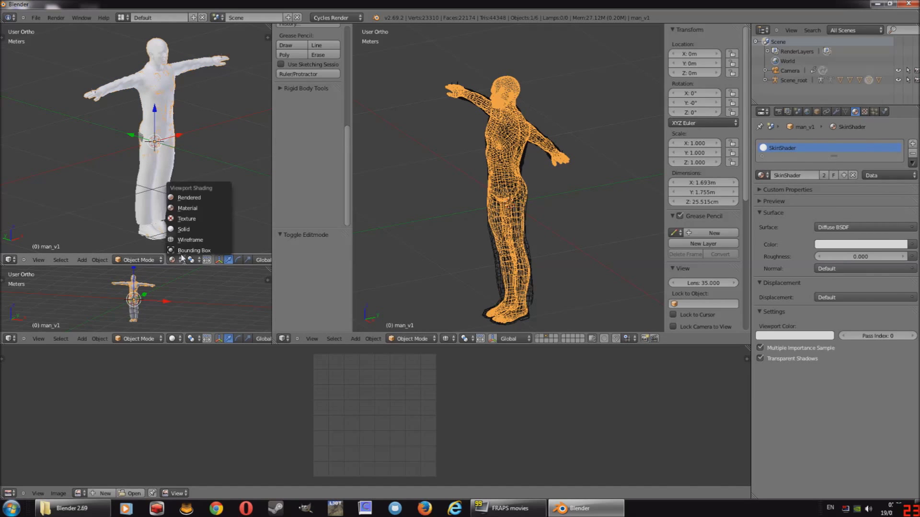
pyautogui.click(194, 199)
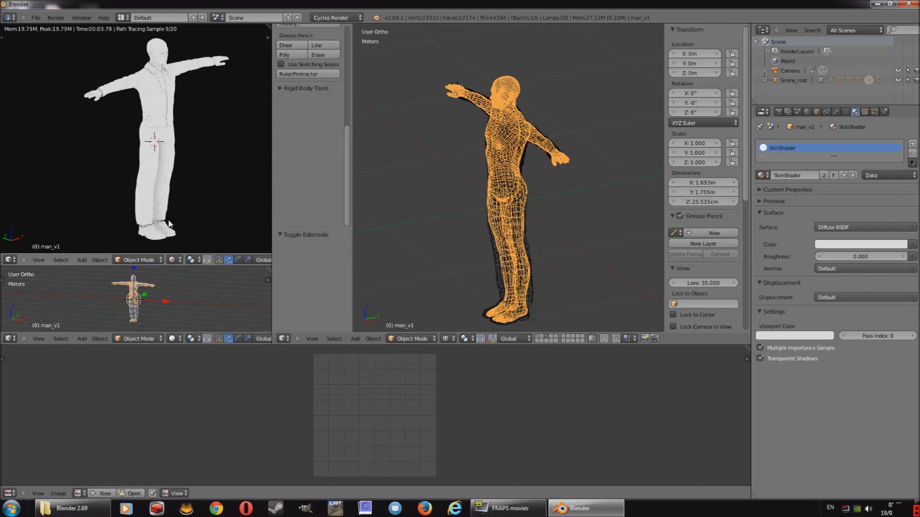
pyautogui.moveTo(196, 104)
pyautogui.mouseDown(button='middle')
pyautogui.moveTo(203, 139)
pyautogui.moveTo(190, 111)
pyautogui.mouseUp(button='middle')
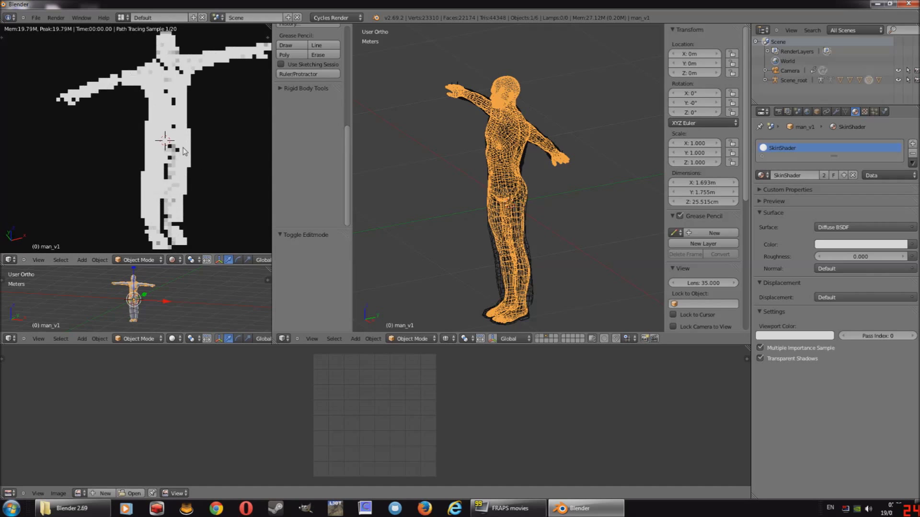
pyautogui.scroll(5, 162, 142)
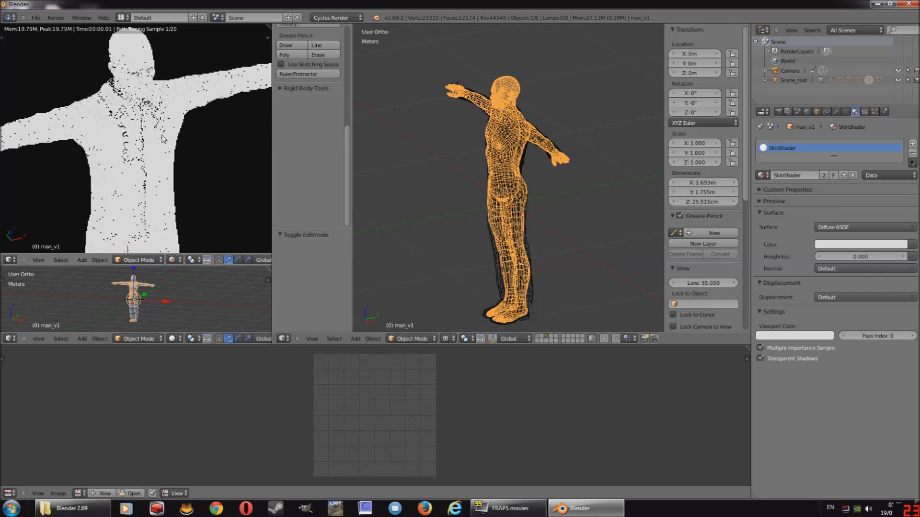
pyautogui.moveTo(161, 156); pyautogui.dragTo(132, 114, button='middle')
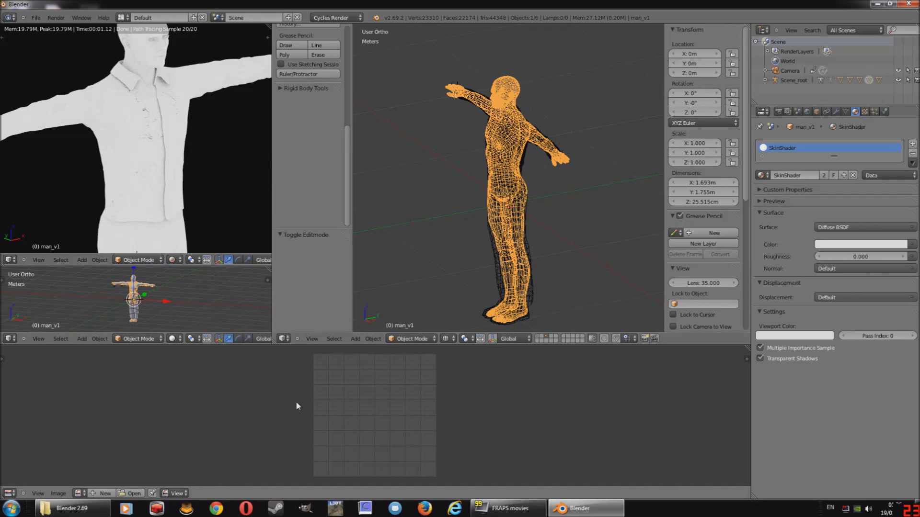
pyautogui.click(86, 494)
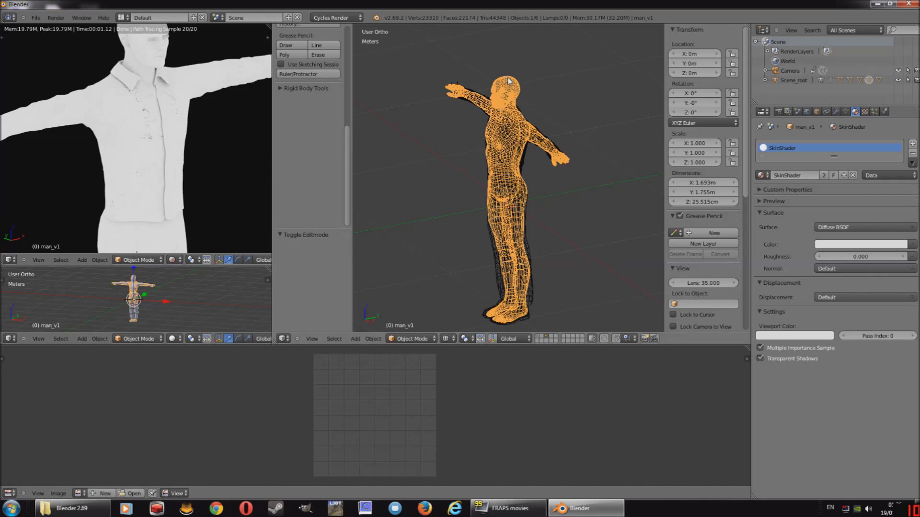
pyautogui.click(9, 494)
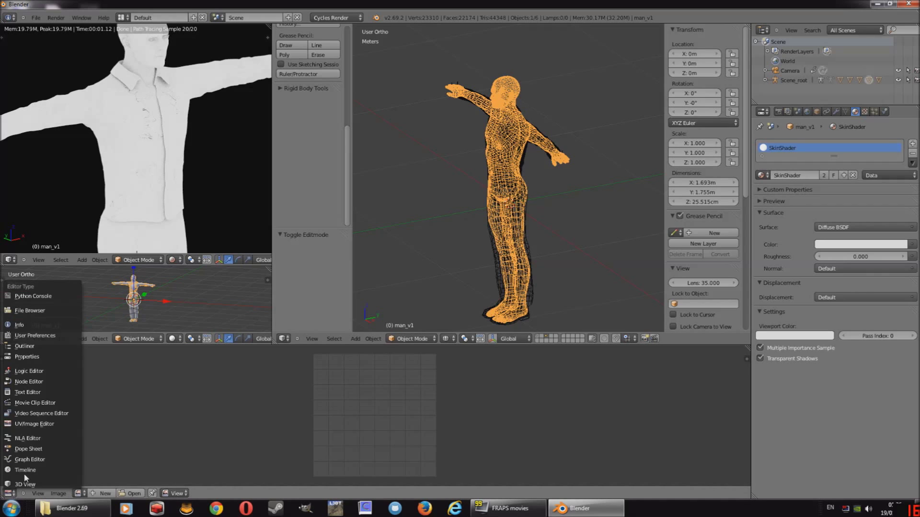
# Show the SkinShader nodes below and add an Image Texture node left of Diffuse BSDF.
pyautogui.click(37, 382)
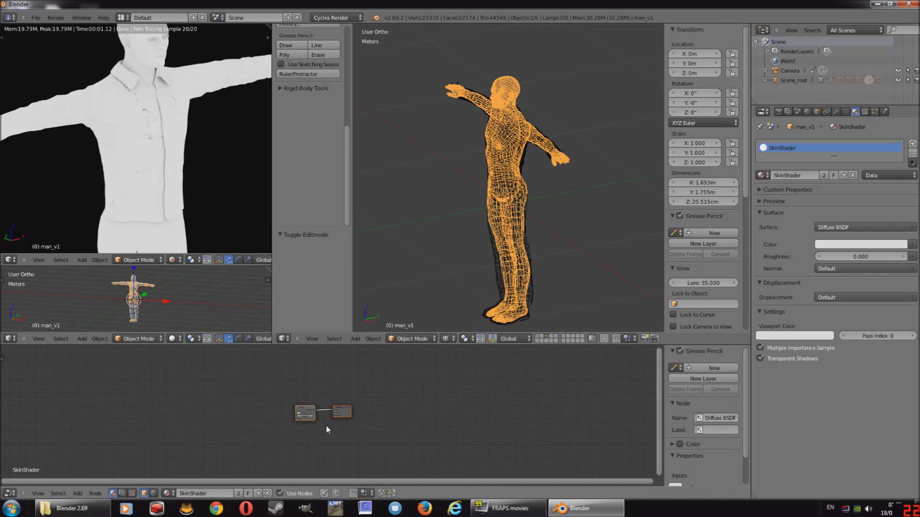
pyautogui.scroll(6, 325, 424)
pyautogui.moveTo(206, 429); pyautogui.dragTo(355, 410, button='middle')
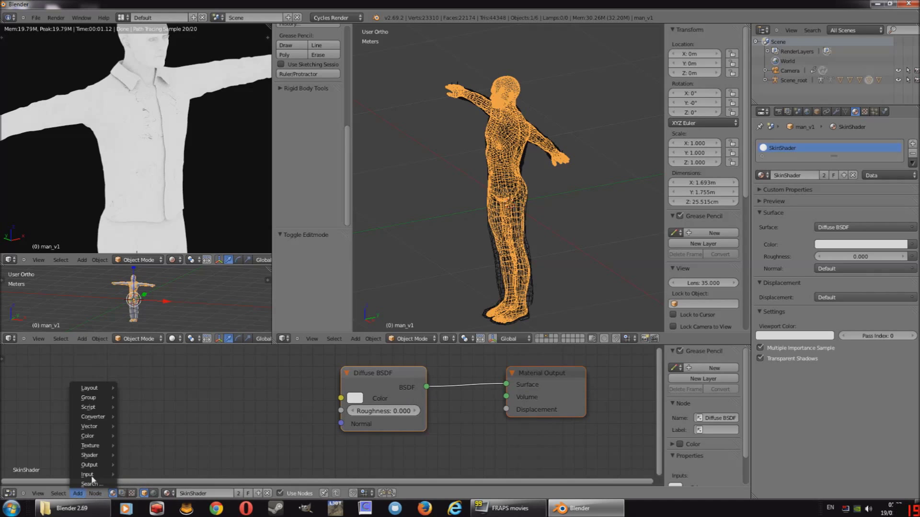
pyautogui.click(77, 493)
pyautogui.moveTo(107, 448)
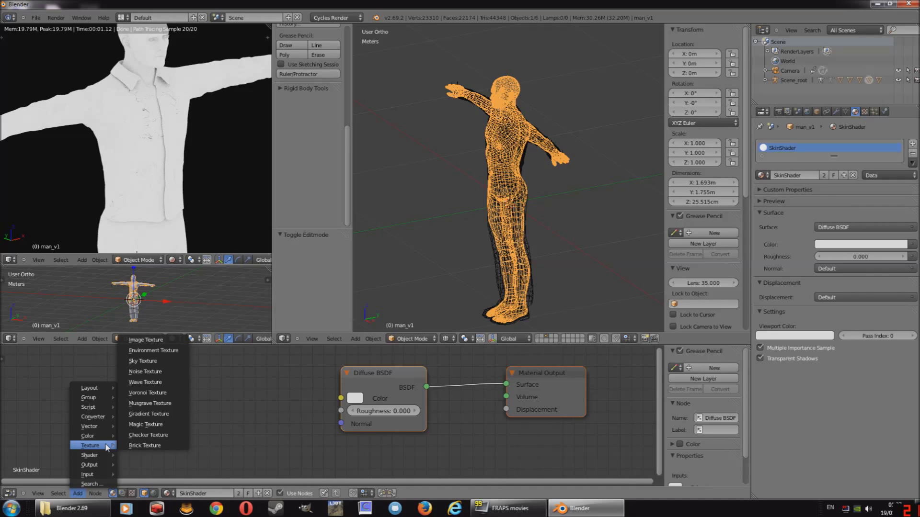
pyautogui.click(148, 340)
pyautogui.click(239, 389)
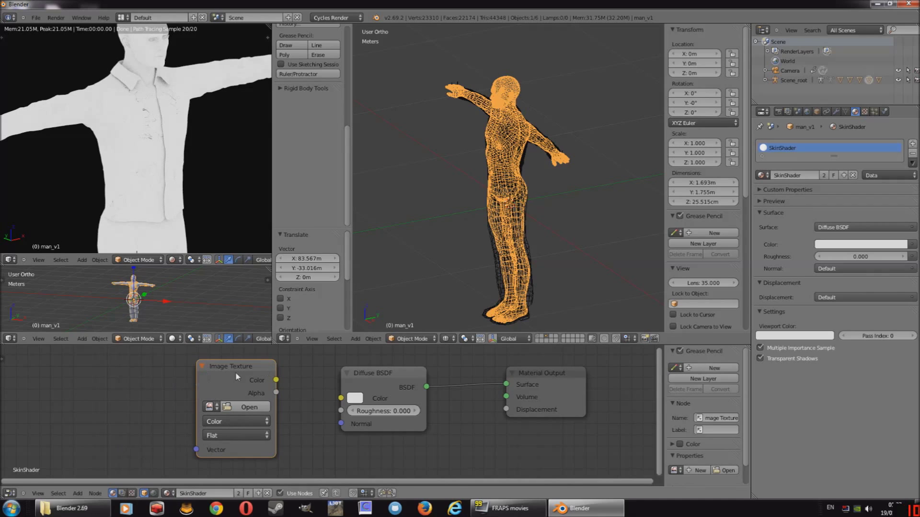
# Link the Image Texture Color into the Diffuse BSDF Color, so the skin renders magenta.
pyautogui.click(78, 494)
pyautogui.moveTo(277, 381); pyautogui.dragTo(335, 393)
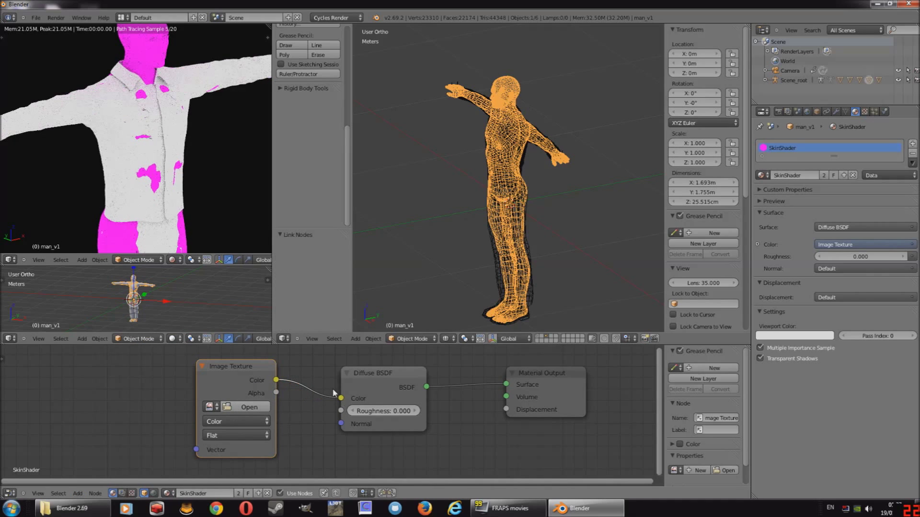
pyautogui.scroll(-2, 158, 72)
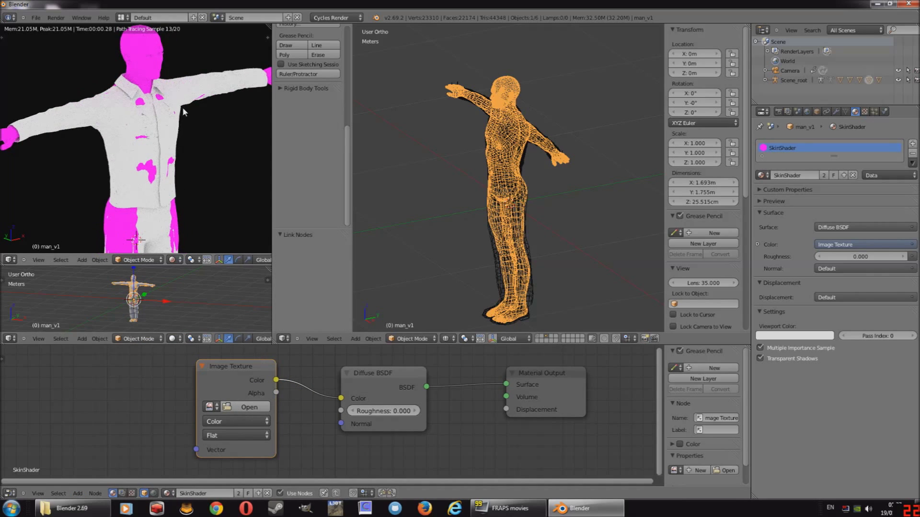
pyautogui.scroll(-1, 170, 132)
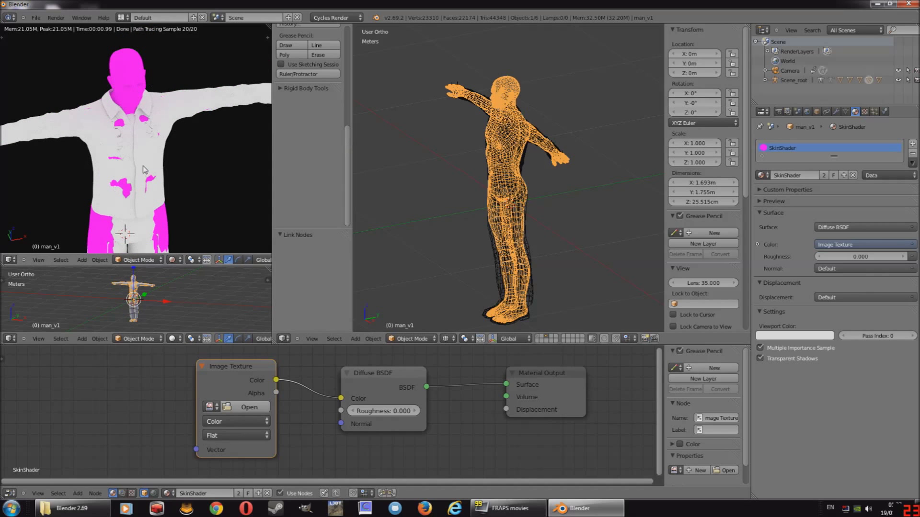
pyautogui.moveTo(145, 169); pyautogui.dragTo(163, 182, button='middle')
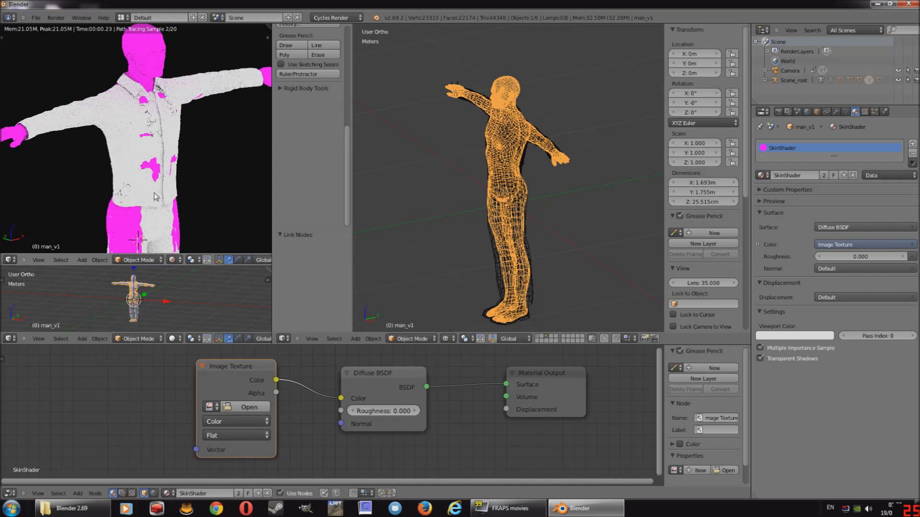
pyautogui.click(211, 407)
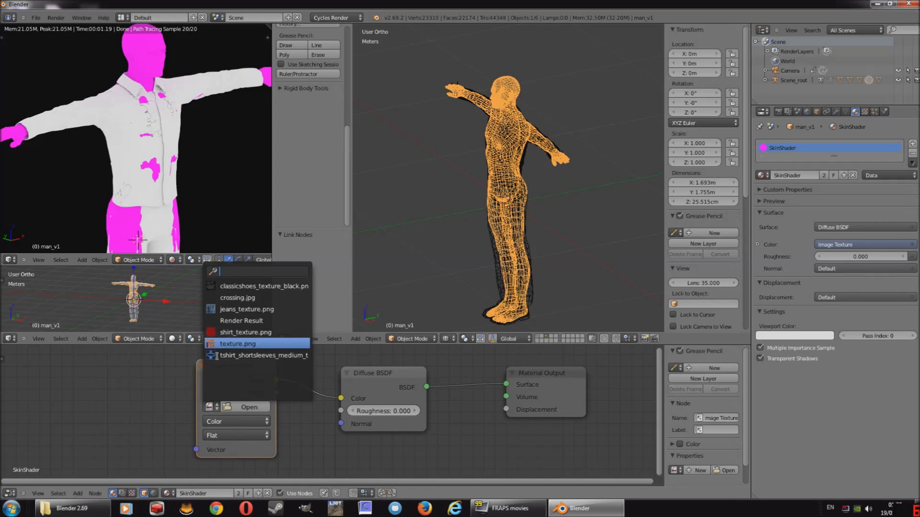
pyautogui.click(211, 407)
# Load texture.png into the skin Image Texture and turn the rendered head to face front.
pyautogui.click(250, 345)
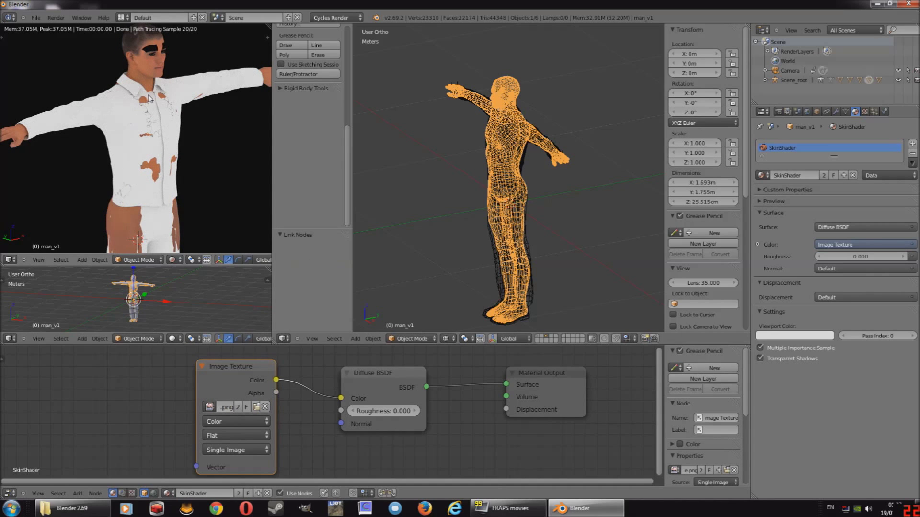
pyautogui.scroll(6, 152, 162)
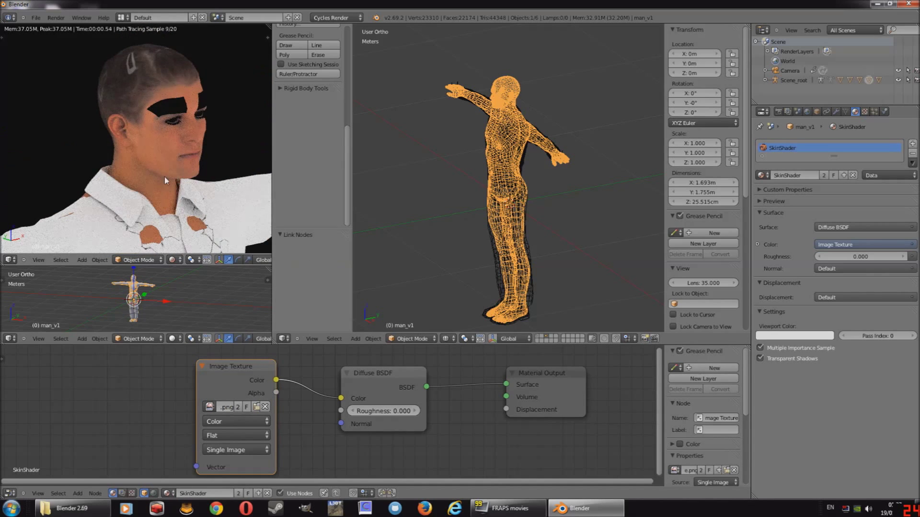
pyautogui.moveTo(182, 187)
pyautogui.mouseDown(button='middle')
pyautogui.moveTo(176, 162)
pyautogui.moveTo(162, 182)
pyautogui.mouseUp(button='middle')
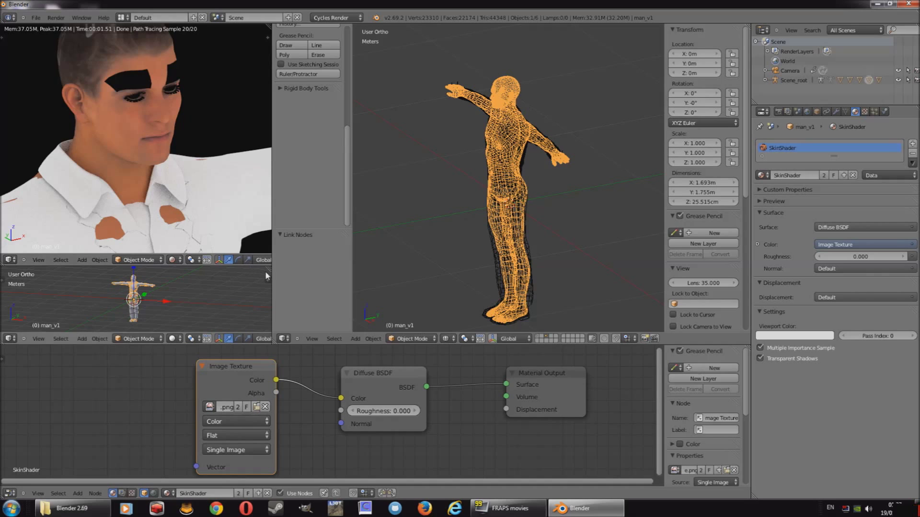
pyautogui.moveTo(166, 194); pyautogui.dragTo(164, 195, button='middle')
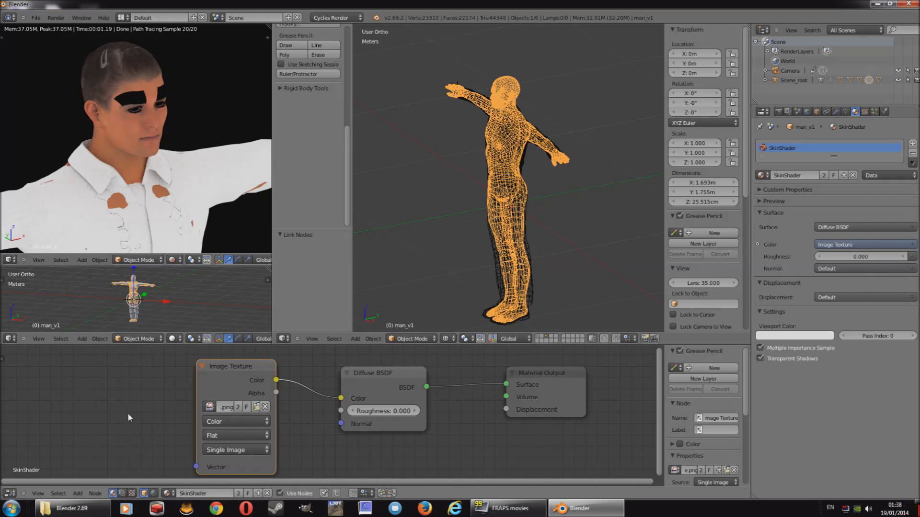
# Feed shirt_texture.png through a new Image Texture into the Shirt material's Diffuse BSDF colour.
pyautogui.rightClick(195, 166)
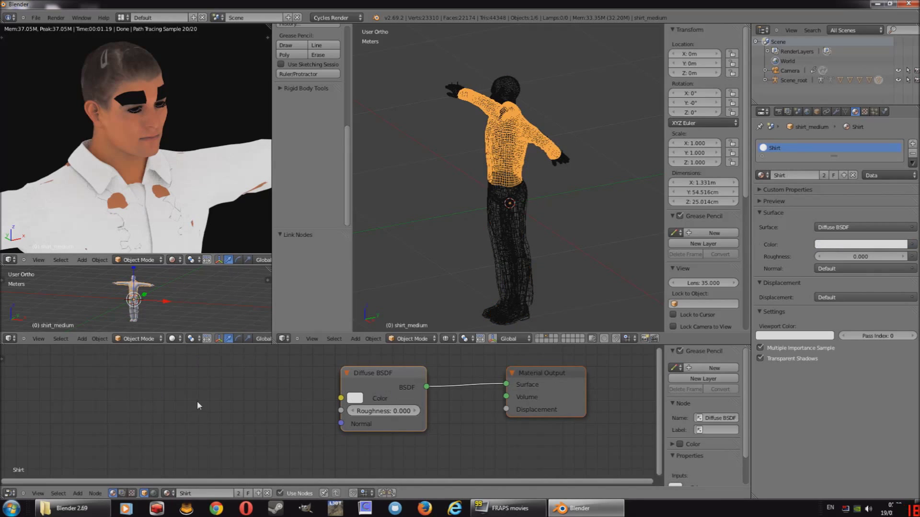
pyautogui.click(78, 494)
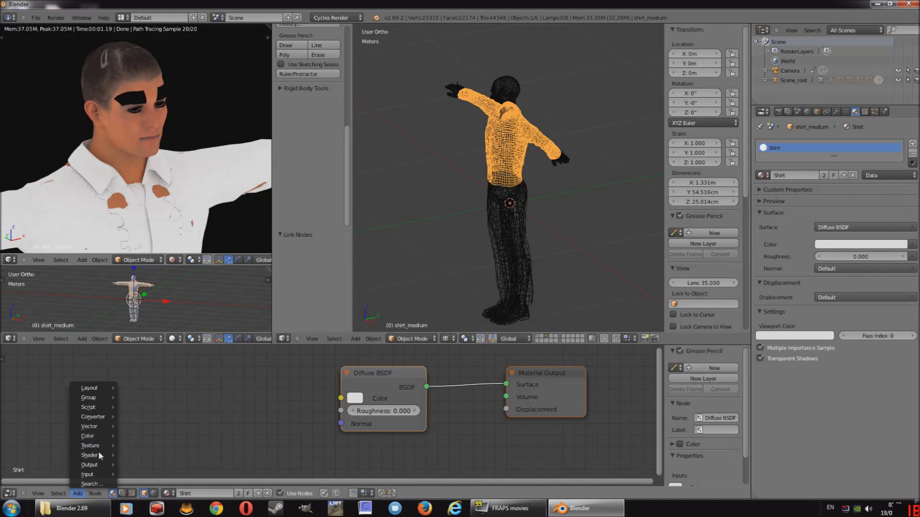
pyautogui.moveTo(119, 445)
pyautogui.click(146, 340)
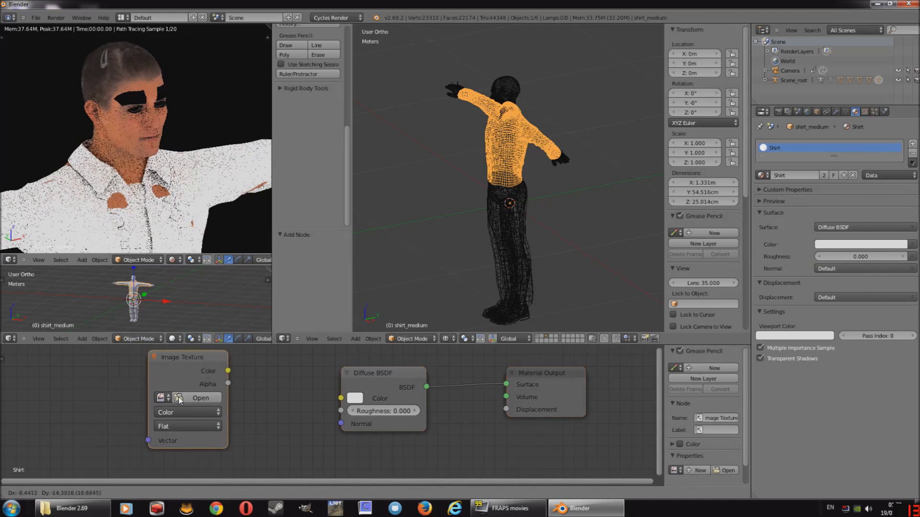
pyautogui.click(192, 352)
pyautogui.moveTo(277, 379); pyautogui.dragTo(341, 399)
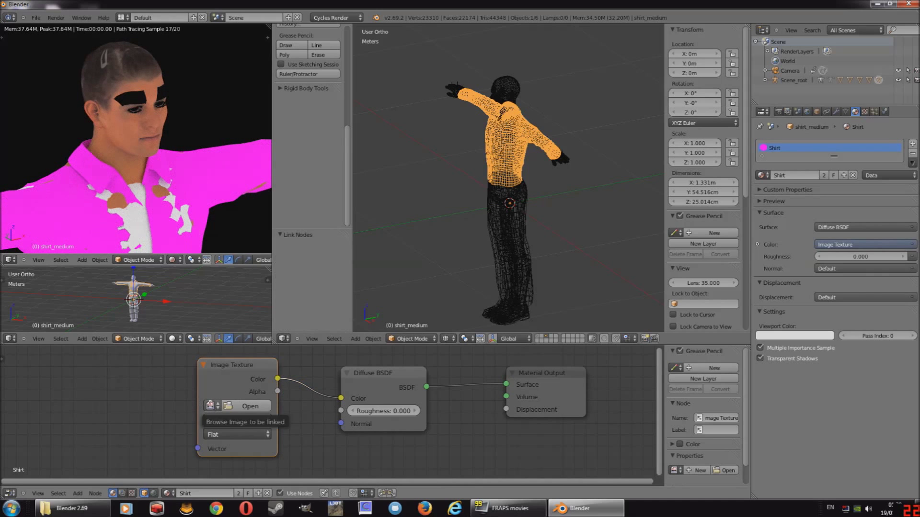
pyautogui.click(210, 405)
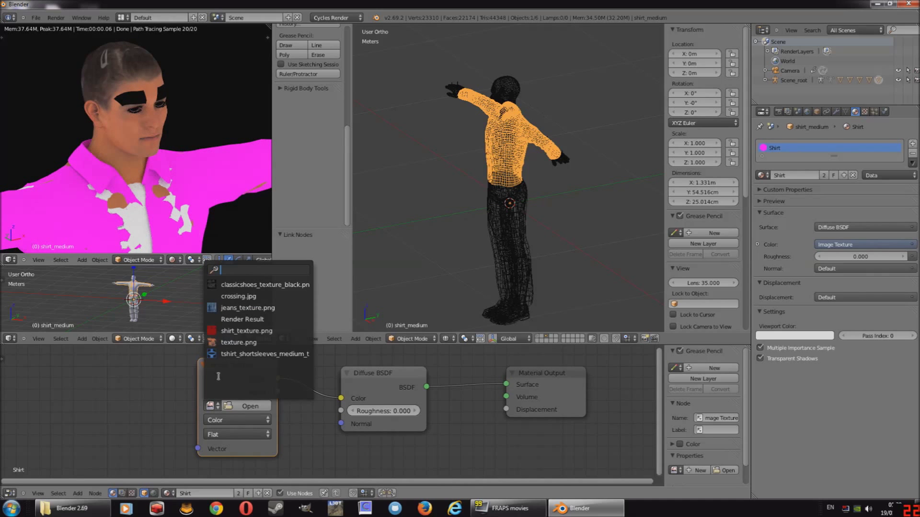
pyautogui.click(274, 331)
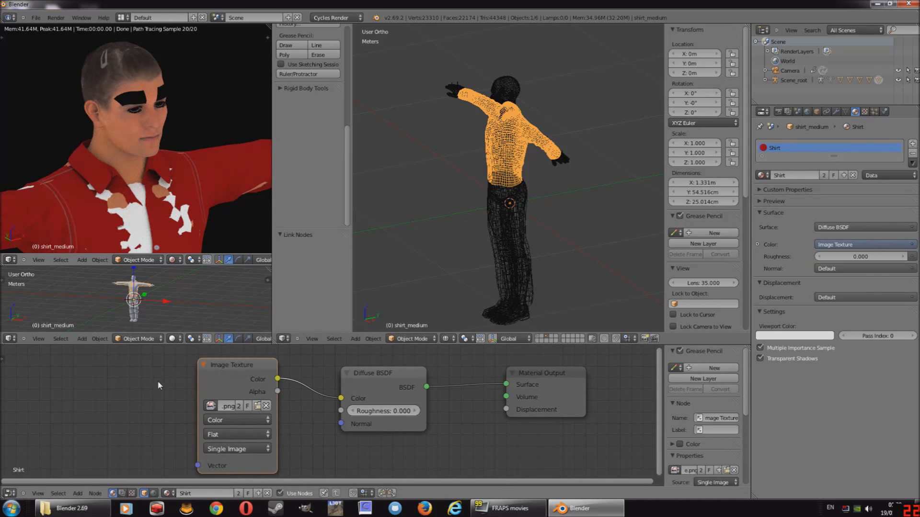
# Texture ShortsleeveMat with its T-shirt image through an Image Texture linked to Diffuse BSDF Color.
pyautogui.rightClick(142, 200)
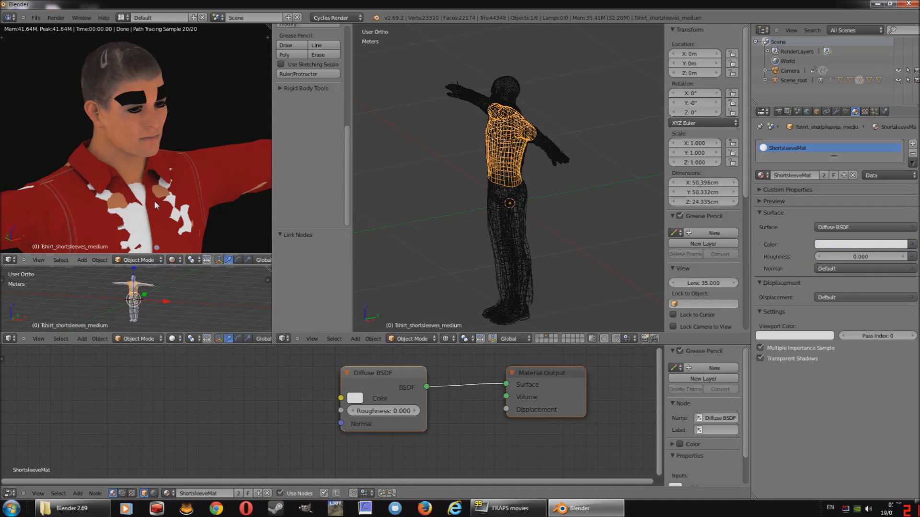
pyautogui.click(77, 494)
pyautogui.moveTo(102, 448)
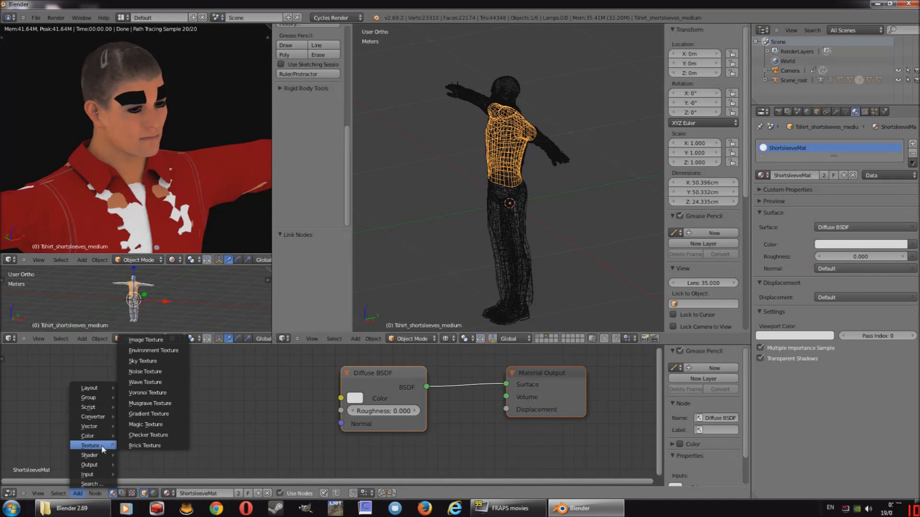
pyautogui.click(160, 342)
pyautogui.click(205, 366)
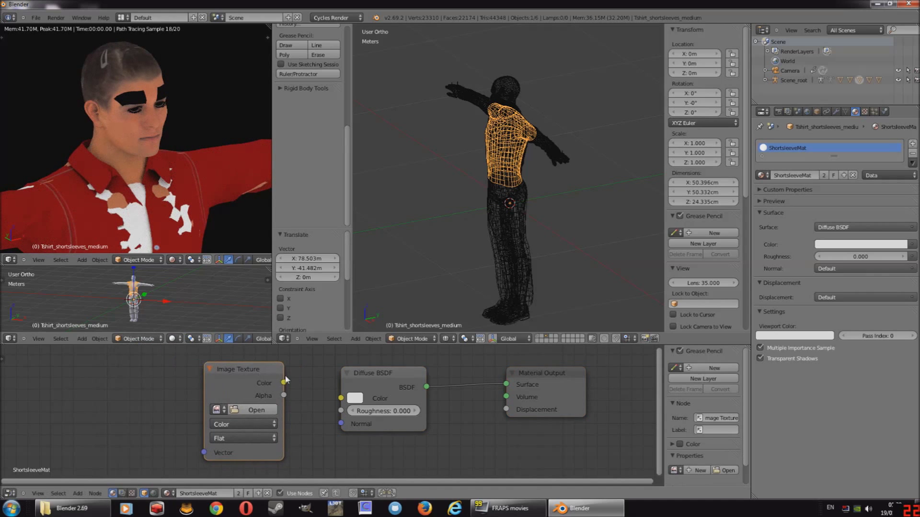
pyautogui.moveTo(284, 383); pyautogui.dragTo(341, 400)
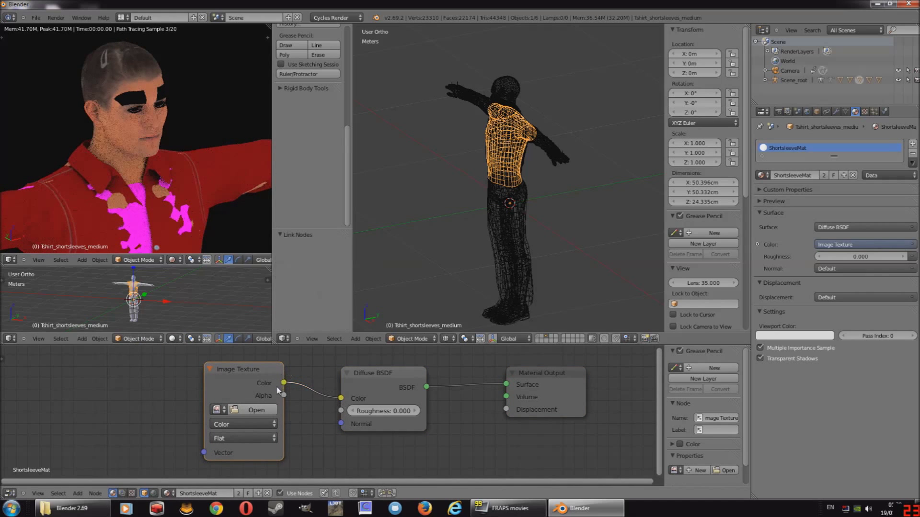
pyautogui.click(218, 410)
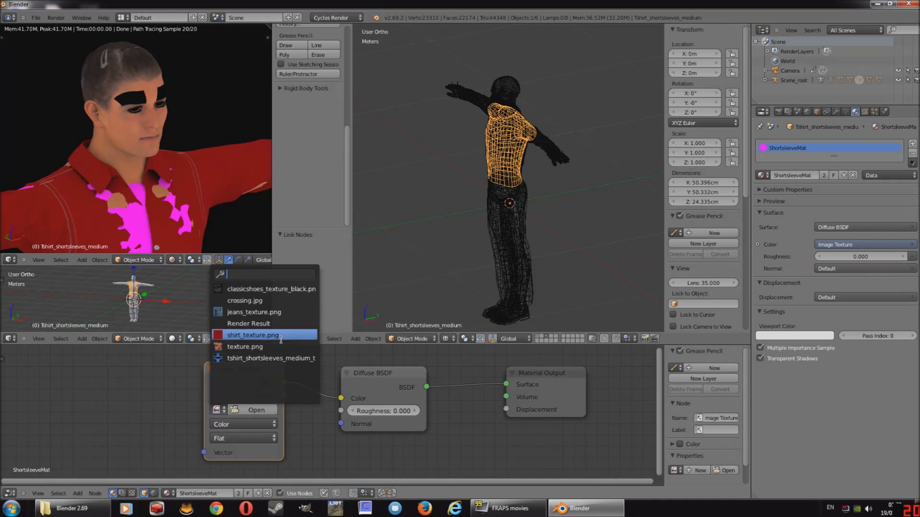
pyautogui.click(280, 358)
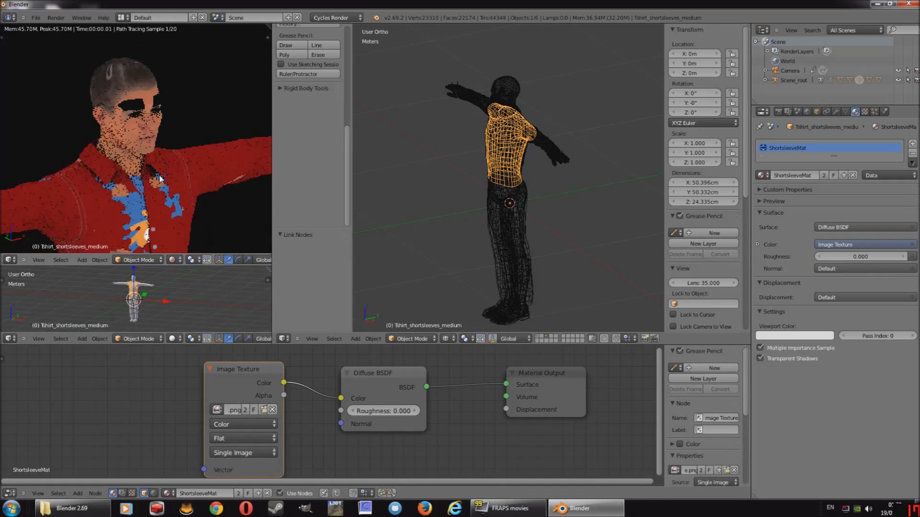
# Re-angle the render preview frontally and select the jeans for material editing.
pyautogui.moveTo(163, 201)
pyautogui.mouseDown(button='middle')
pyautogui.moveTo(165, 143)
pyautogui.moveTo(156, 186)
pyautogui.mouseUp(button='middle')
pyautogui.scroll(-3, 169, 141)
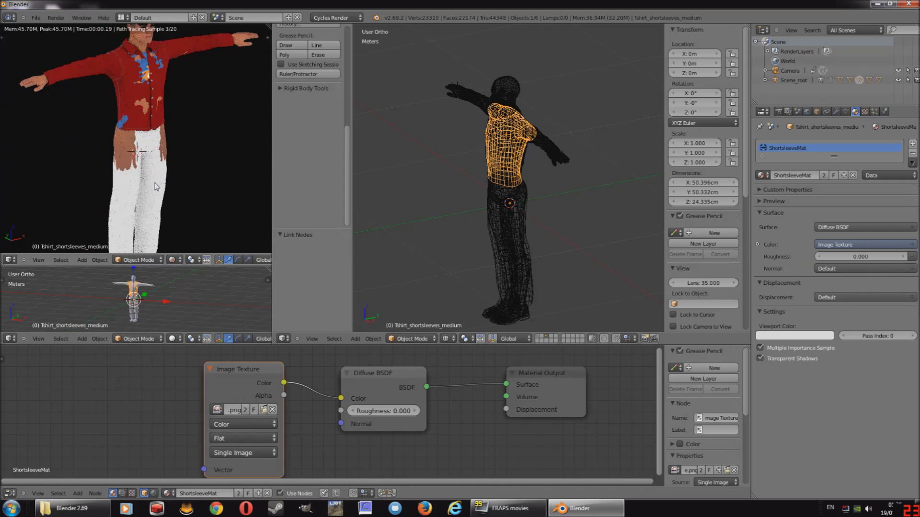
pyautogui.rightClick(133, 192)
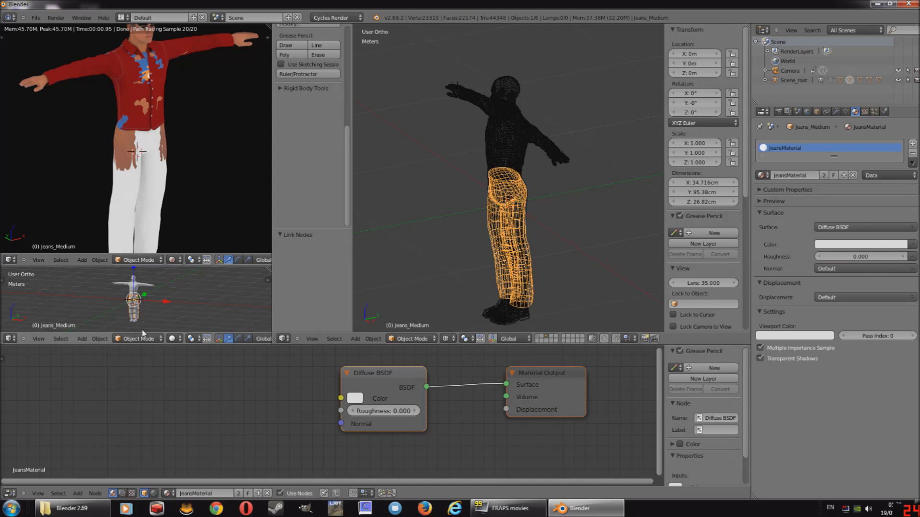
# Add an Image Texture holding jeans_texture.png to JeansMaterial, linked into the Diffuse BSDF colour.
pyautogui.click(78, 494)
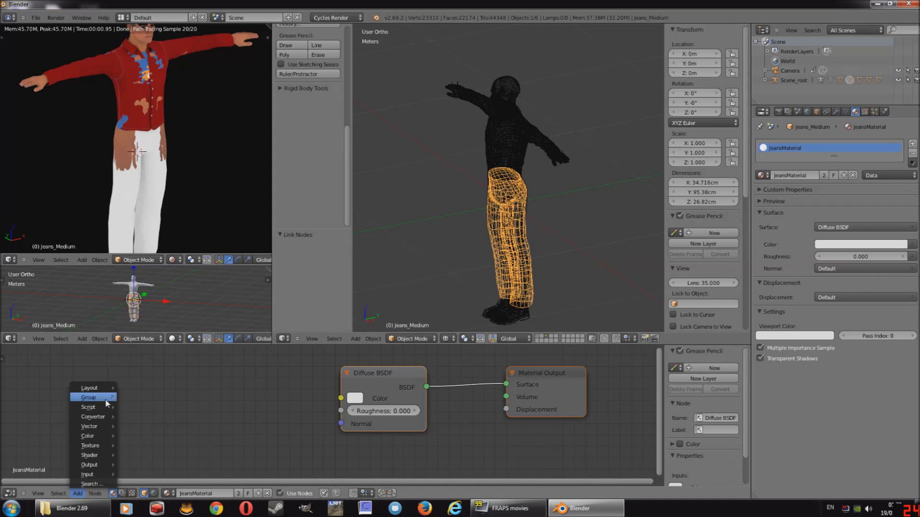
pyautogui.moveTo(99, 449)
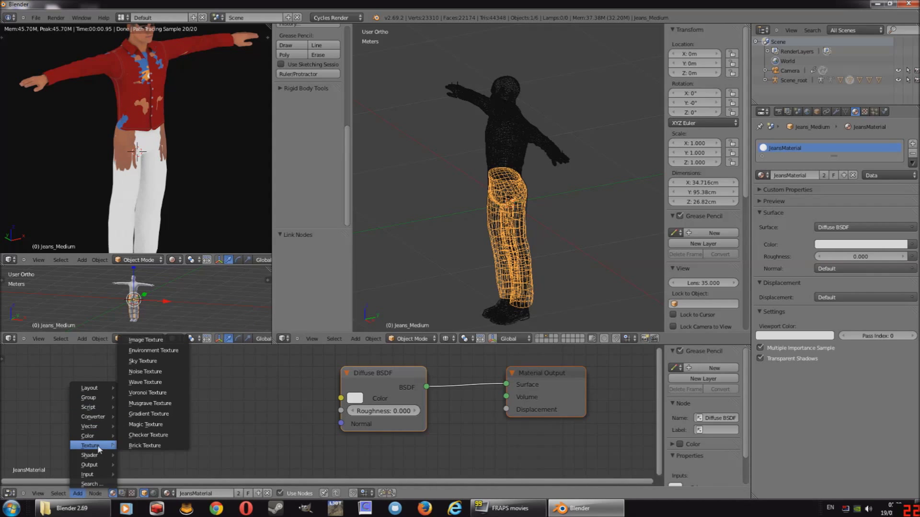
pyautogui.click(145, 339)
pyautogui.click(299, 377)
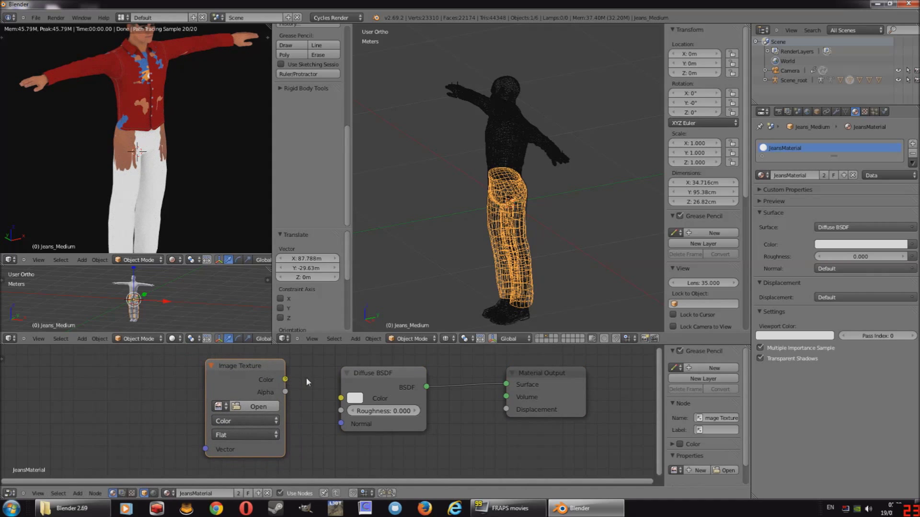
pyautogui.moveTo(285, 379); pyautogui.dragTo(340, 398)
pyautogui.click(219, 407)
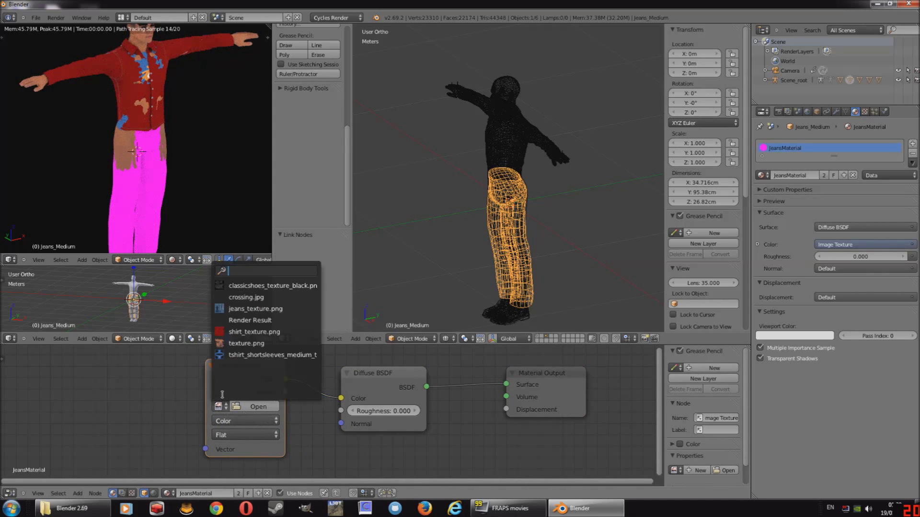
pyautogui.click(276, 312)
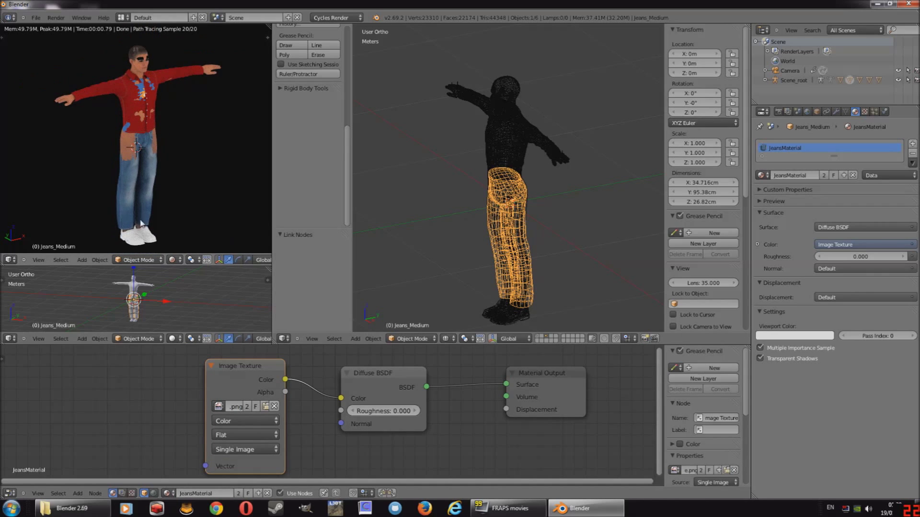
# Texture the ClassicShoes material with classicshoes_texture_black.png via an Image Texture linked to Diffuse Color.
pyautogui.rightClick(141, 238)
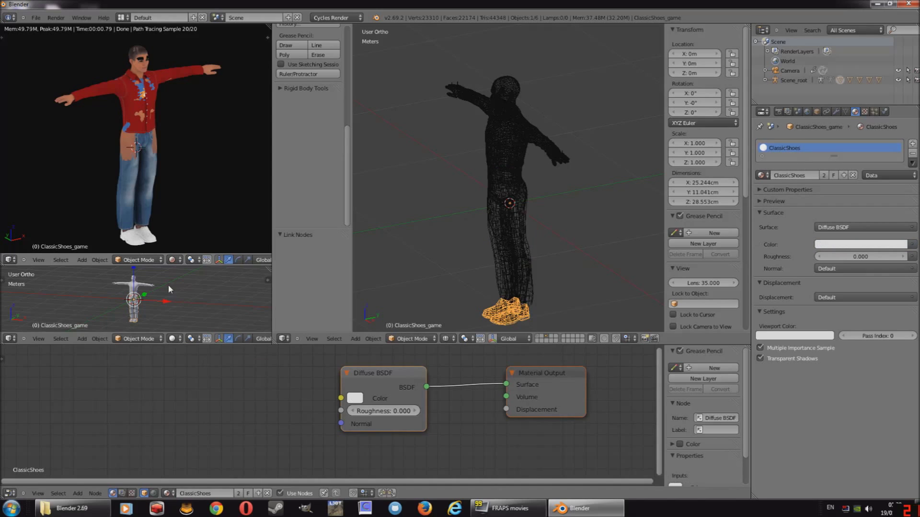
pyautogui.click(78, 494)
pyautogui.moveTo(91, 446)
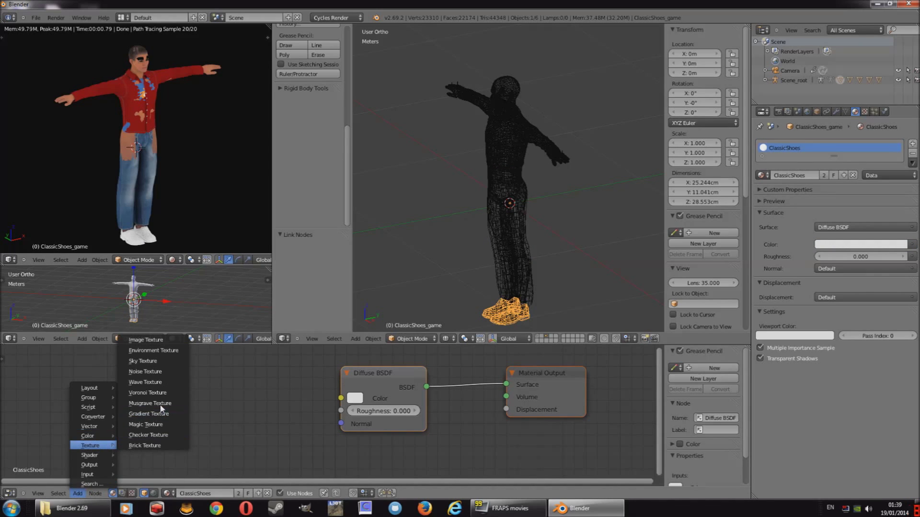
pyautogui.click(146, 340)
pyautogui.click(204, 362)
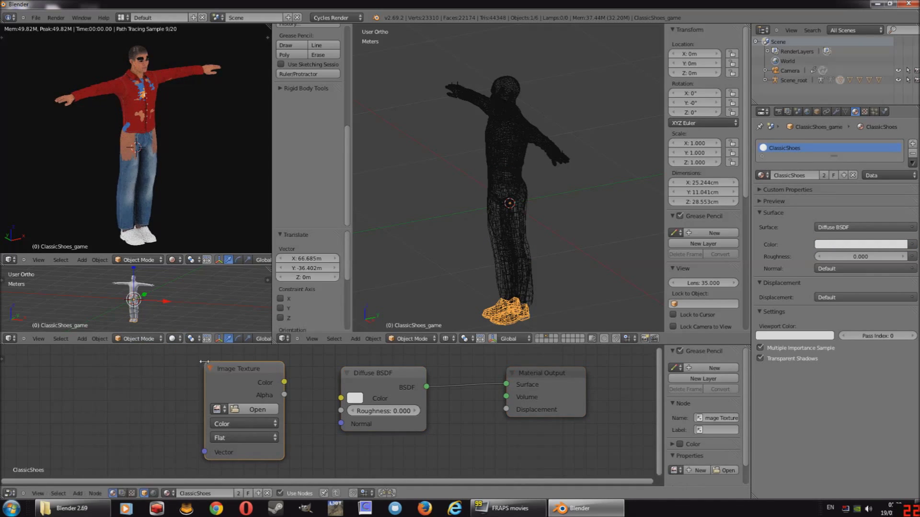
pyautogui.moveTo(285, 382); pyautogui.dragTo(341, 398)
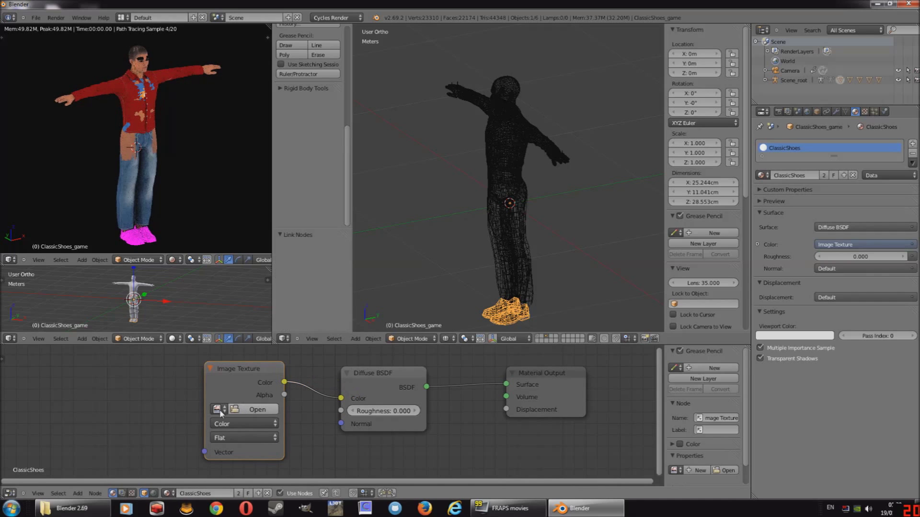
pyautogui.click(218, 410)
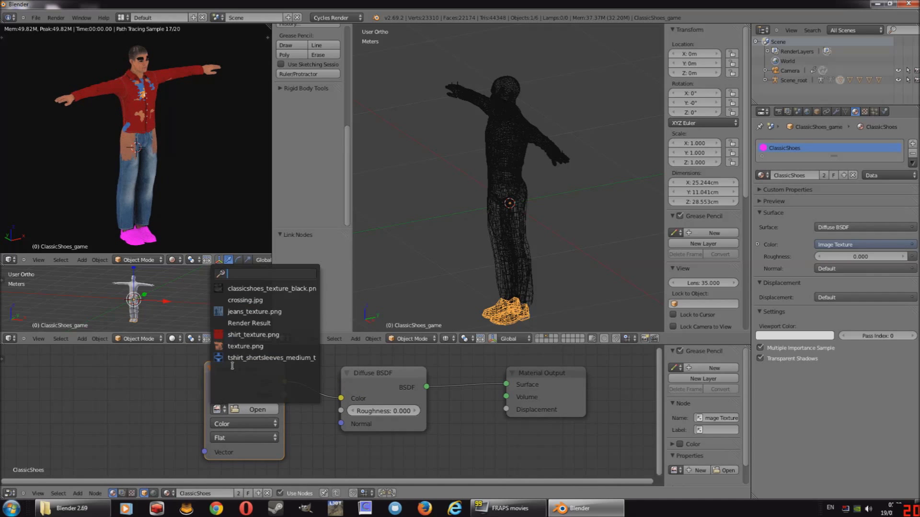
pyautogui.click(244, 289)
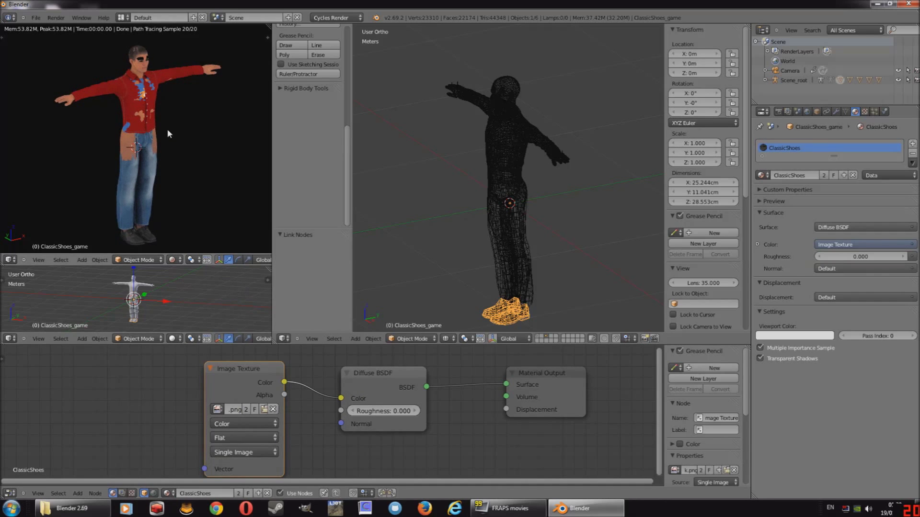
pyautogui.moveTo(198, 150)
pyautogui.mouseDown(button='middle')
pyautogui.moveTo(105, 143)
pyautogui.moveTo(135, 147)
pyautogui.mouseUp(button='middle')
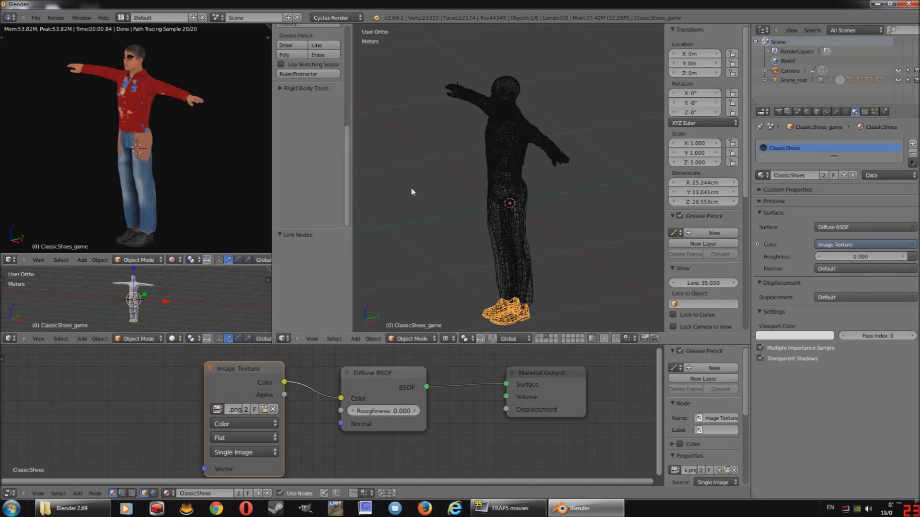
pyautogui.rightClick(140, 75)
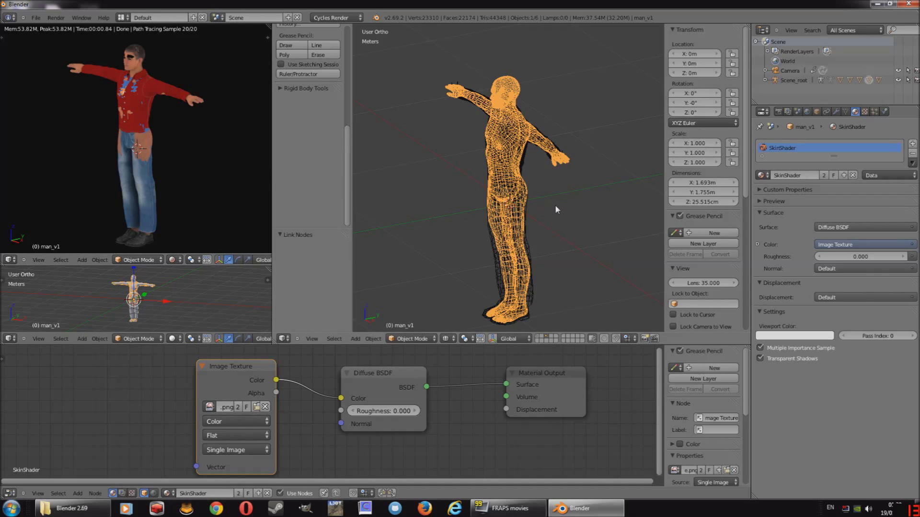
# Scale the man_v1 body mesh to 0.85 along Y and 0.95 along X.
pyautogui.press('a')
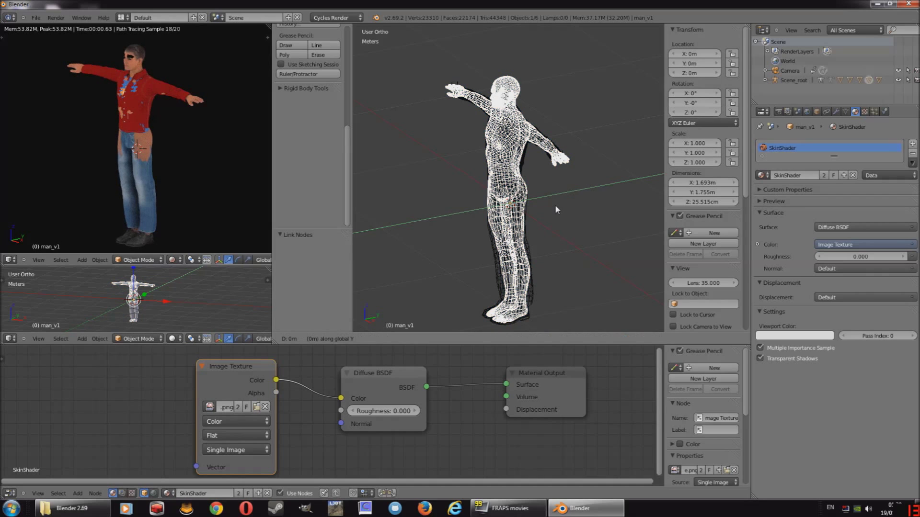
pyautogui.press('a')
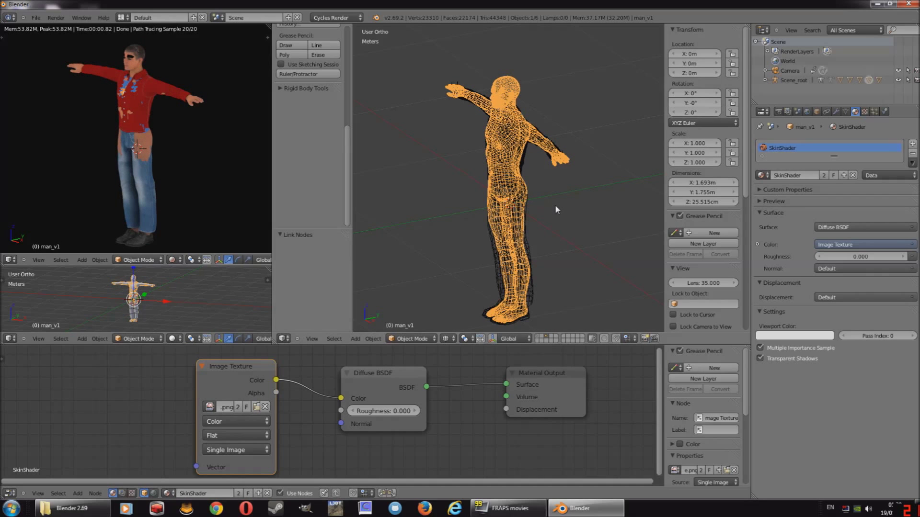
pyautogui.press('s')
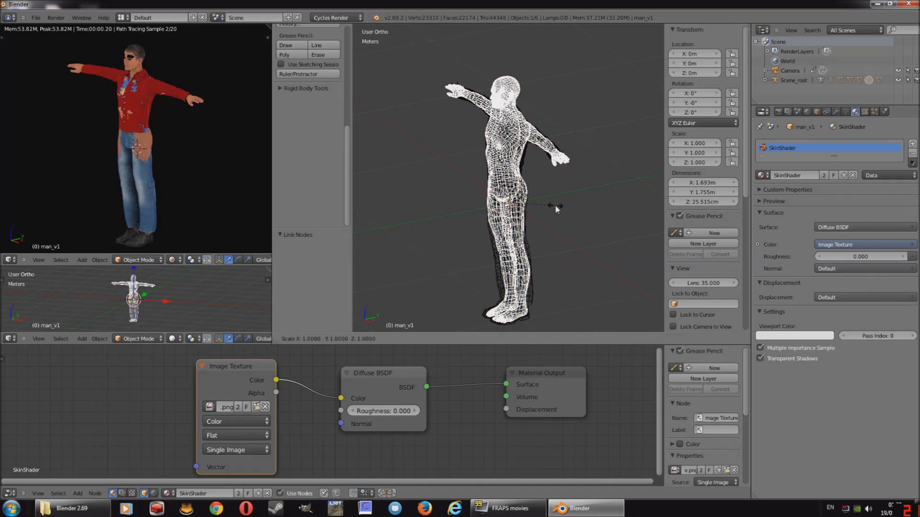
pyautogui.press('y')
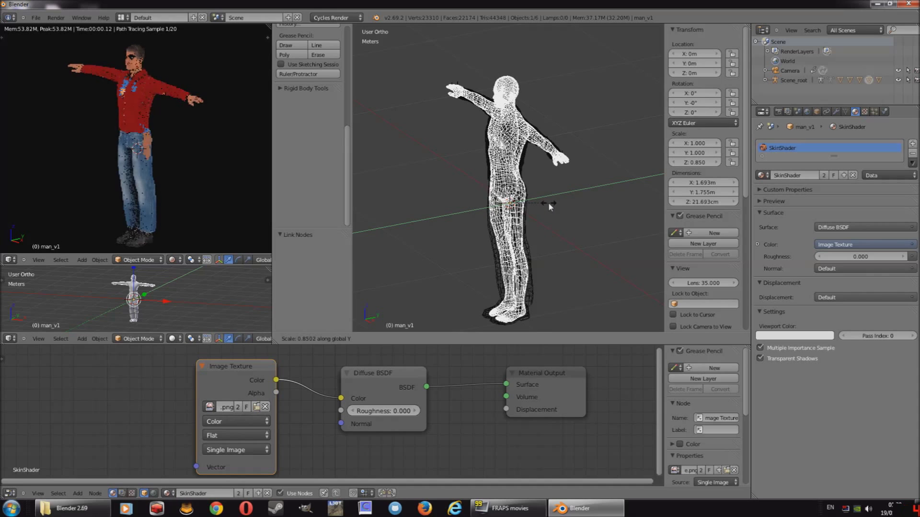
pyautogui.write('0.85')
pyautogui.press('Return')
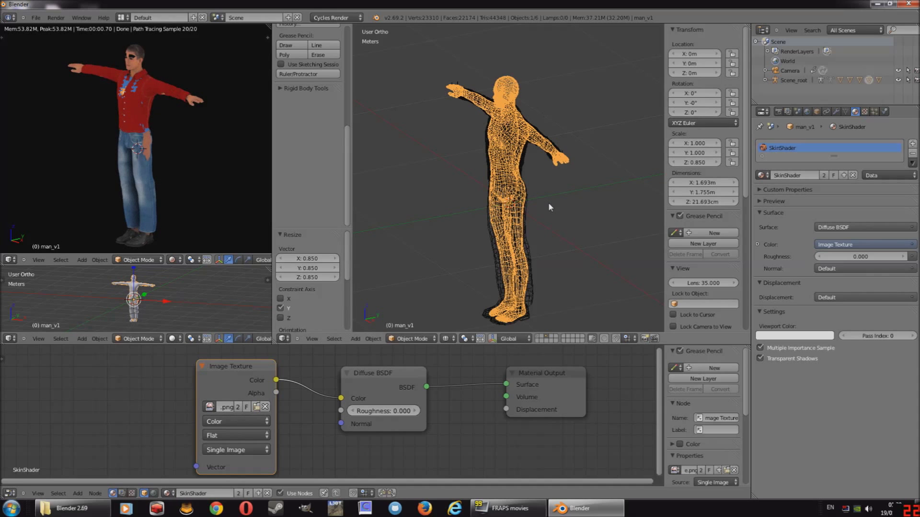
pyautogui.press('s')
pyautogui.press('x')
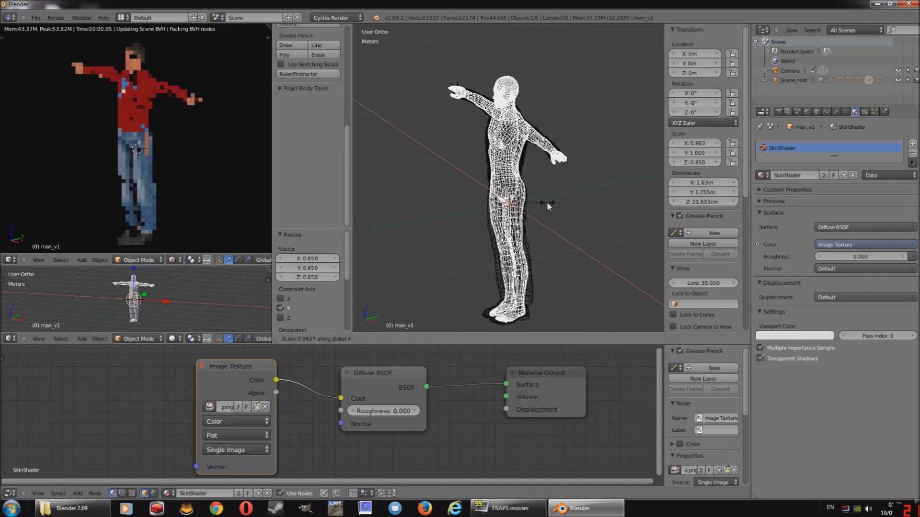
pyautogui.click(548, 205)
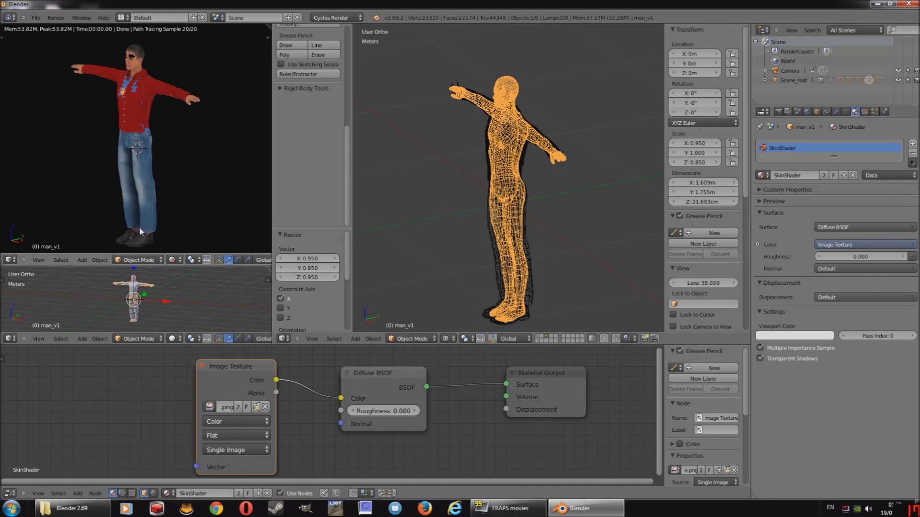
pyautogui.keyDown('ctrl'); pyautogui.moveTo(139, 226); pyautogui.dragTo(130, 164, button='middle'); pyautogui.keyUp('ctrl')
pyautogui.rightClick(127, 143)
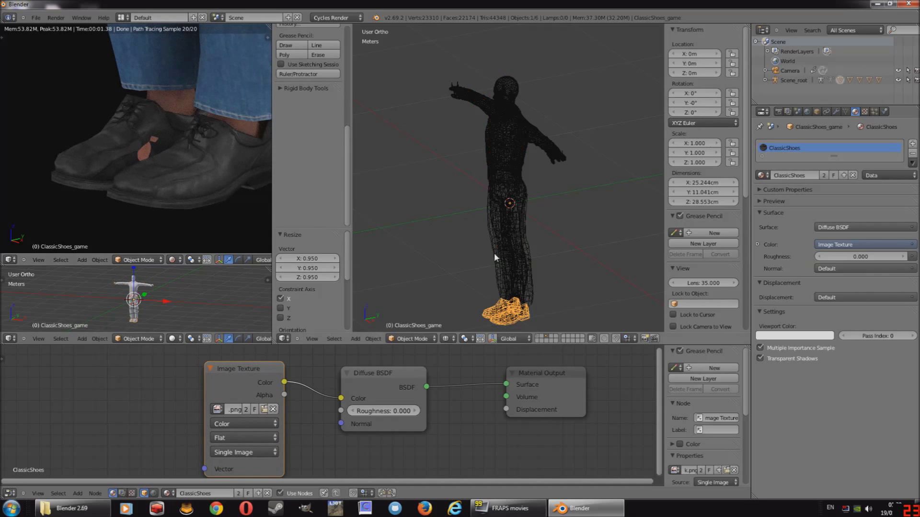
# Scale the ClassicShoes_game shoes uniformly to 0.996 and set the render preview to front view.
pyautogui.press('s')
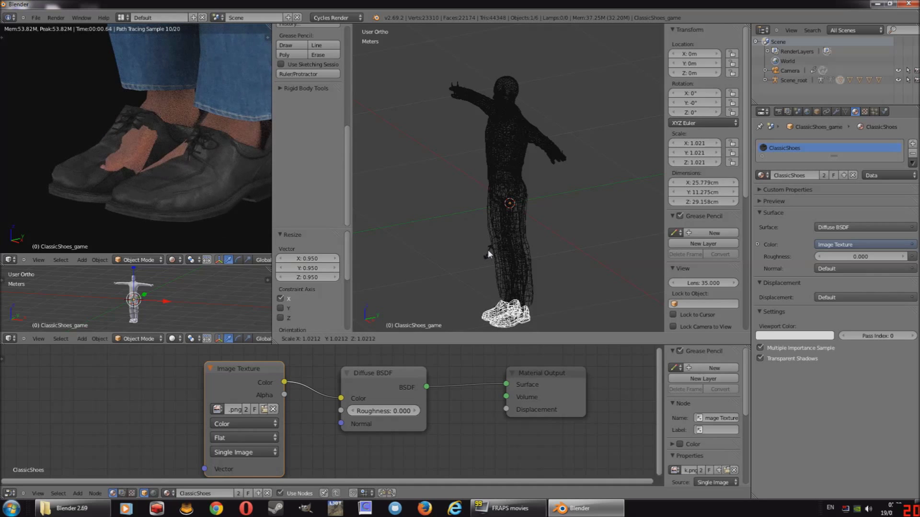
pyautogui.click(488, 250)
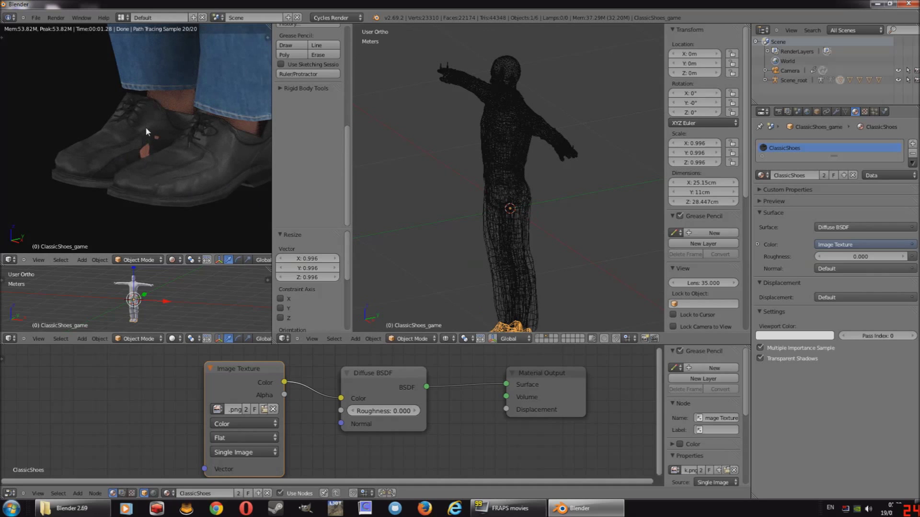
pyautogui.scroll(-4, 165, 124)
pyautogui.keyDown('shift'); pyautogui.moveTo(143, 80); pyautogui.dragTo(158, 138, button='middle'); pyautogui.keyUp('shift')
pyautogui.press('KP_1')
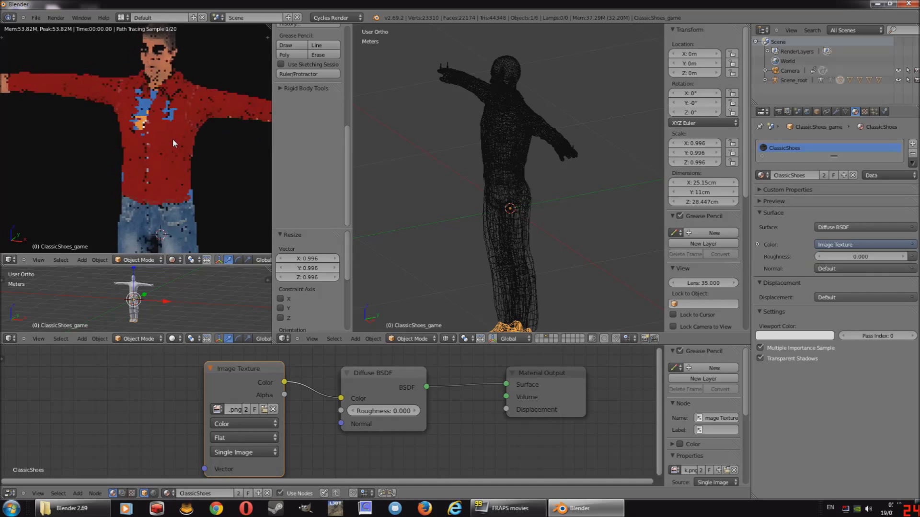
pyautogui.rightClick(160, 129)
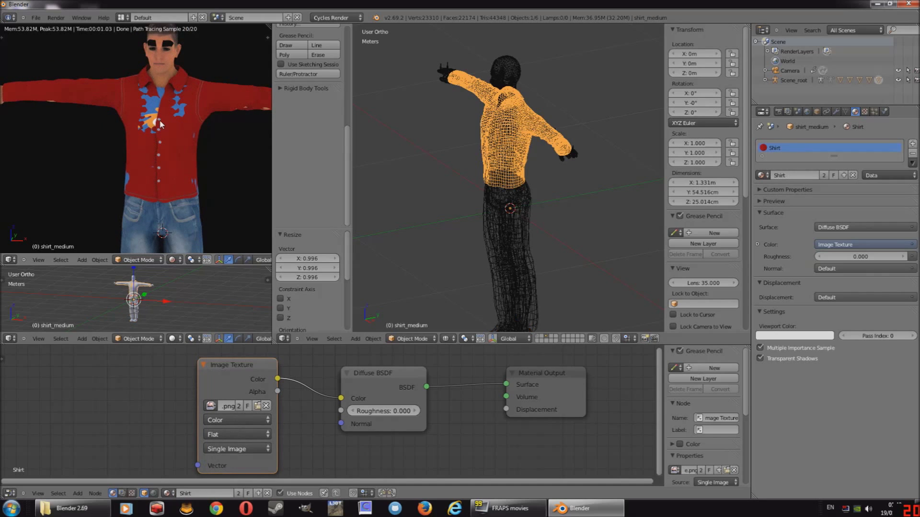
# Scale the short-sleeve T-shirt to 0.983, move it to another layer, and enlarge the render preview.
pyautogui.scroll(-3, 171, 125)
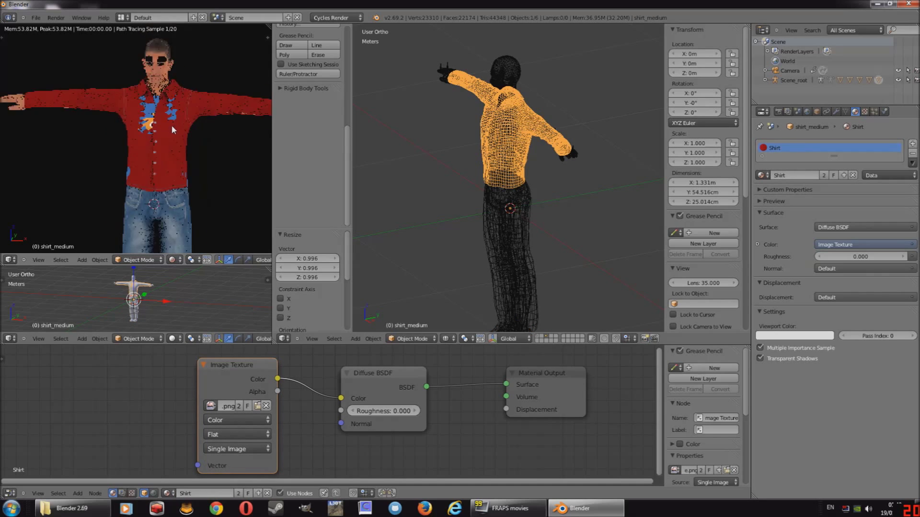
pyautogui.rightClick(145, 126)
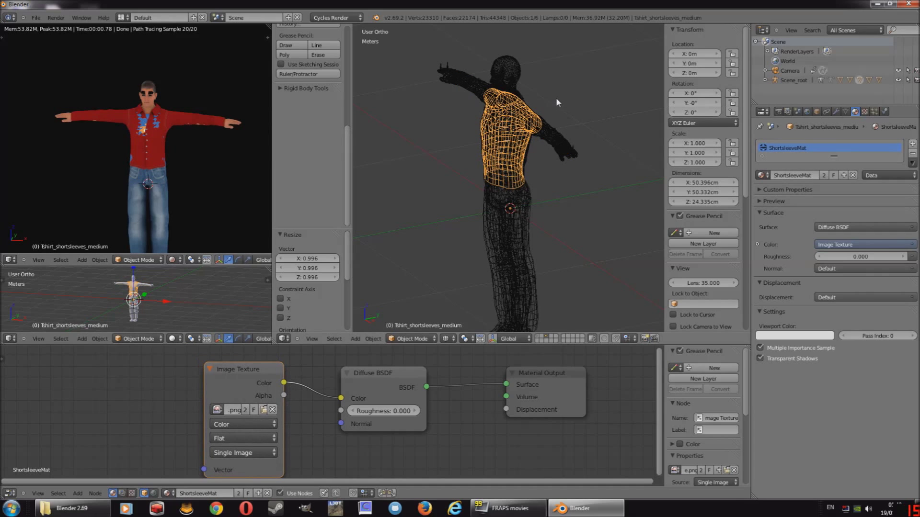
pyautogui.press('s')
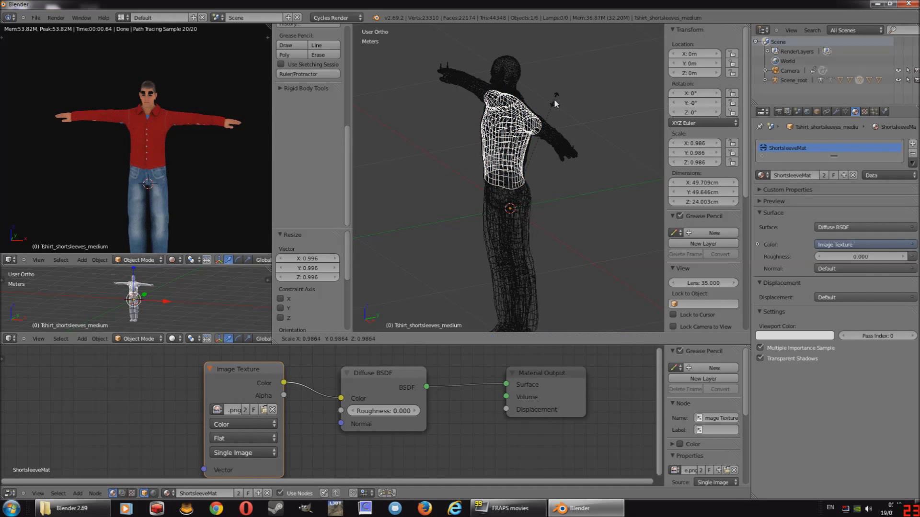
pyautogui.click(554, 99)
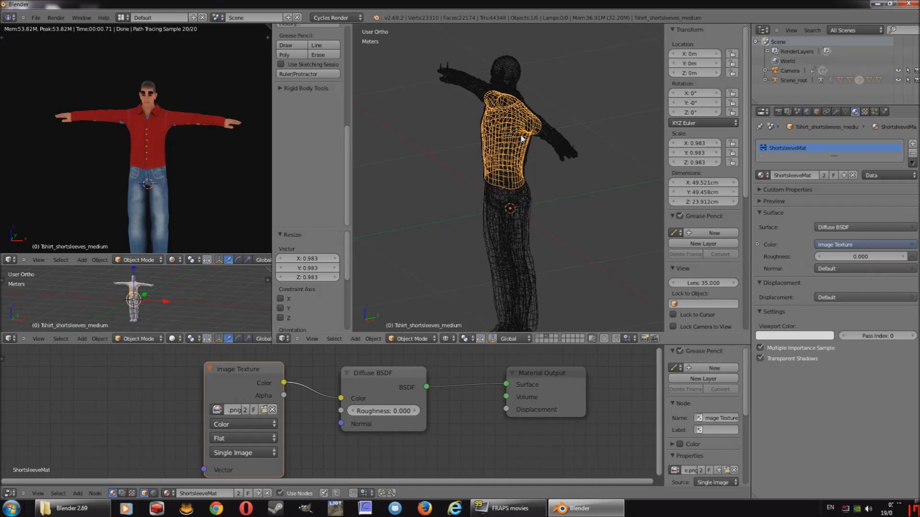
pyautogui.press('m')
pyautogui.click(602, 153)
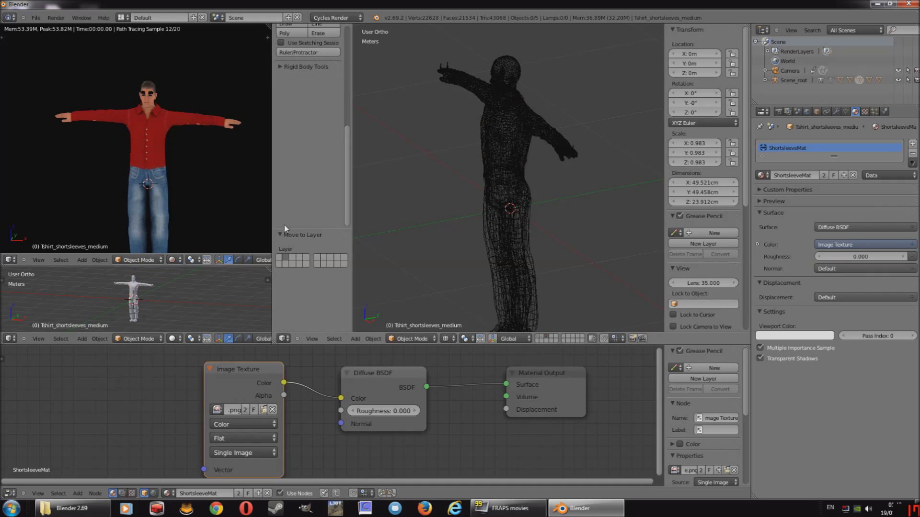
pyautogui.rightClick(178, 116)
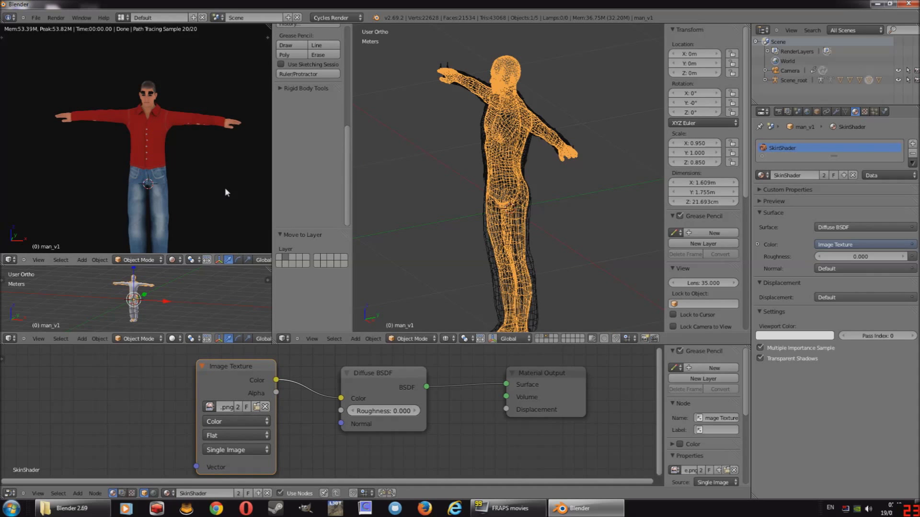
pyautogui.hotkey('ctrl', 'Up')
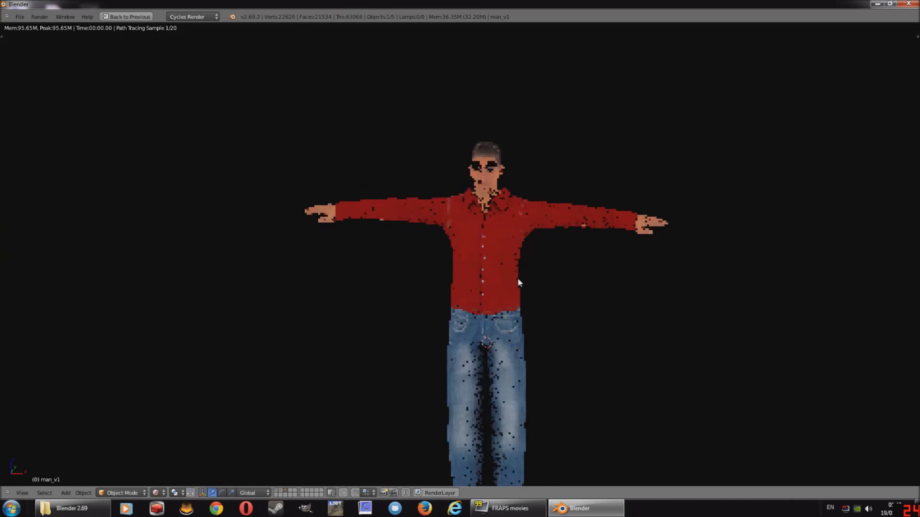
# Orbit the full-window rendered preview to inspect the textured shirt, jeans and shoes from an angle.
pyautogui.moveTo(517, 278); pyautogui.dragTo(448, 226, button='middle')
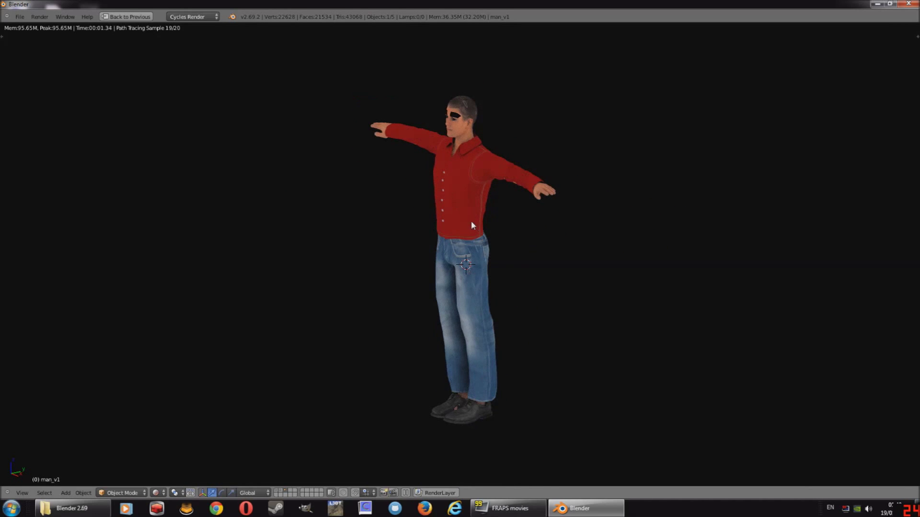
pyautogui.moveTo(454, 164); pyautogui.dragTo(474, 182, button='middle')
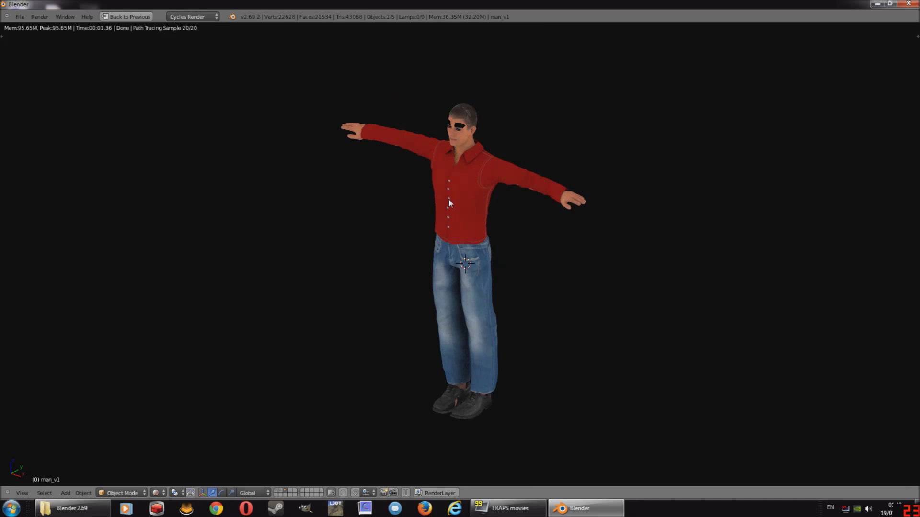
# Restore the multi-area layout with Ctrl+Up and zoom out in the node editor.
pyautogui.hotkey('ctrl', 'Up')
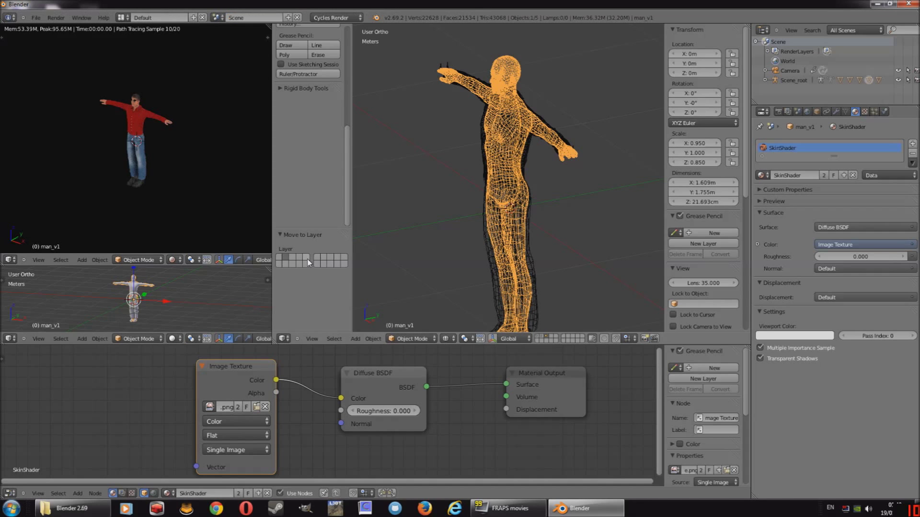
pyautogui.scroll(-3, 164, 398)
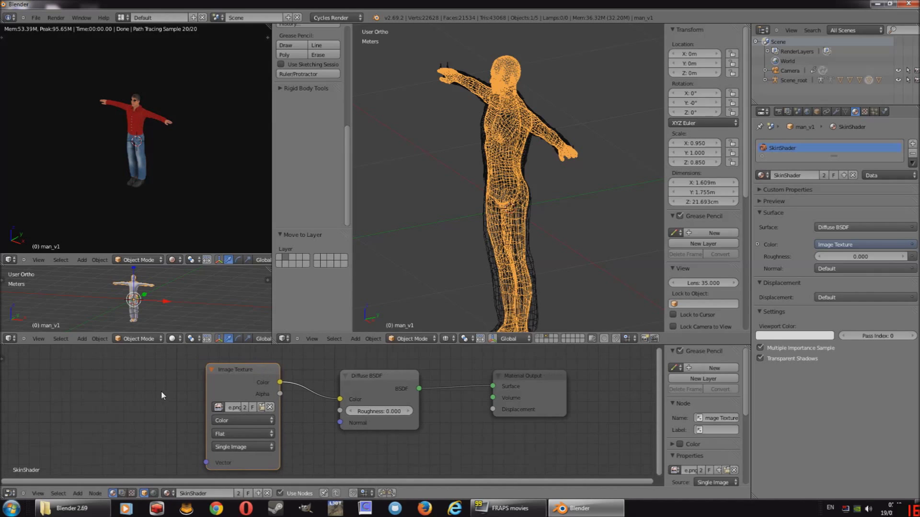